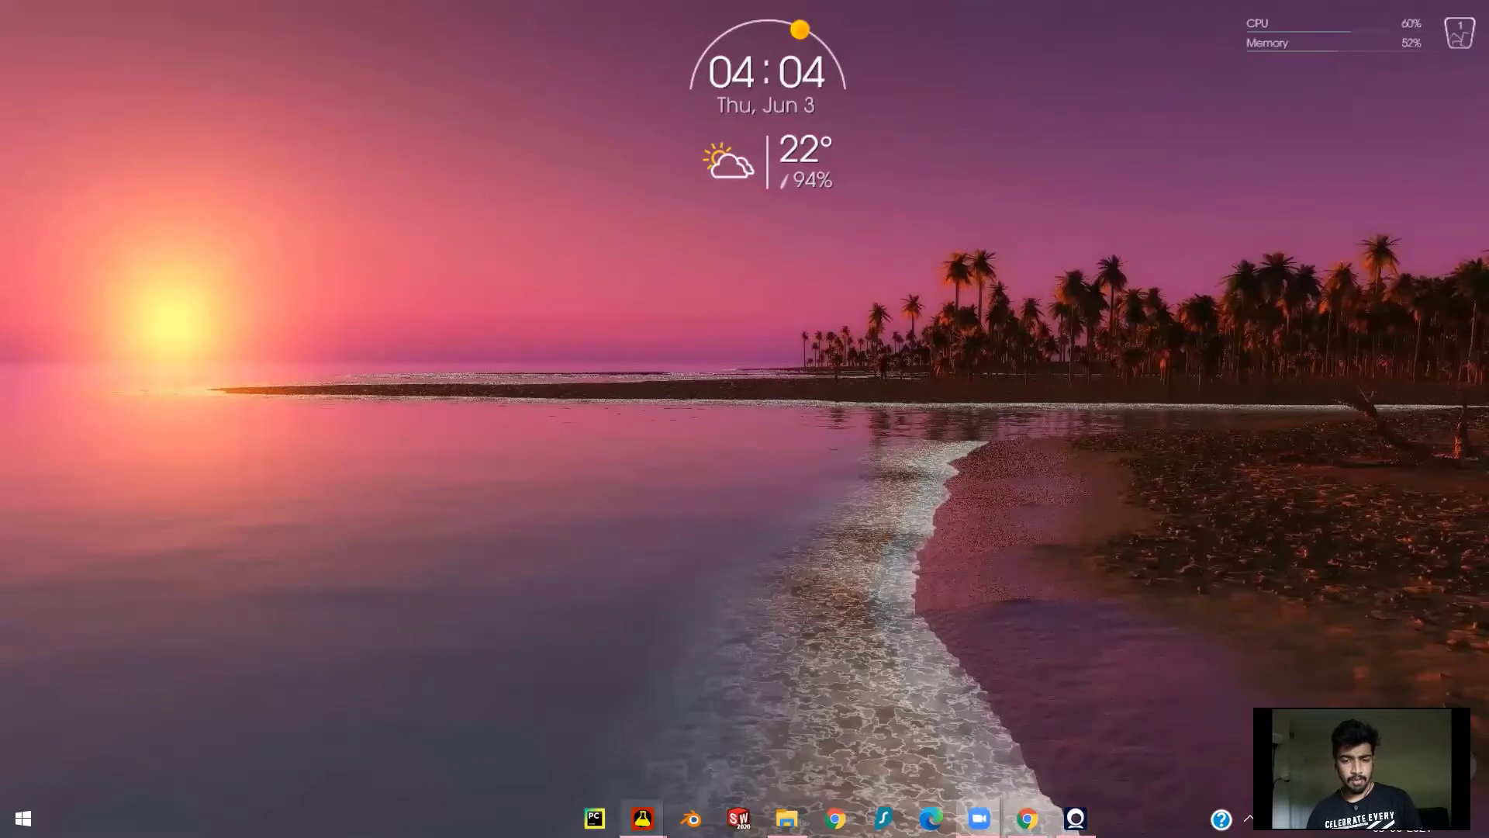
- Switch to the Engine Animation project in ZapWorks Studio and set the scene view to portrait orientation
{"action": "mouse_move", "coordinate": [649, 799]}
{"action": "left_click", "coordinate": [726, 755]}
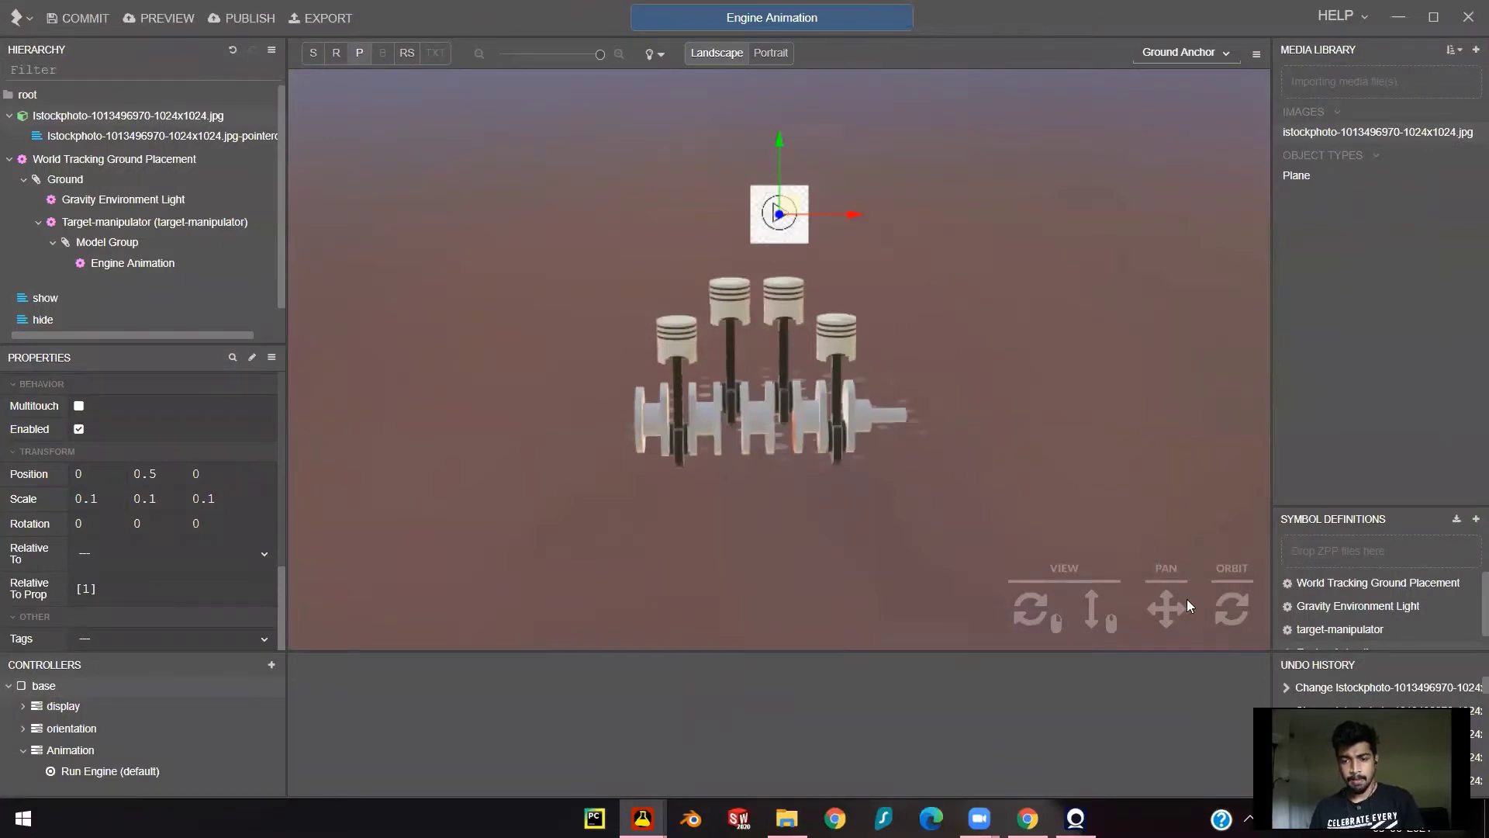
{"action": "left_click_drag", "start_coordinate": [1233, 605], "coordinate": [1155, 578]}
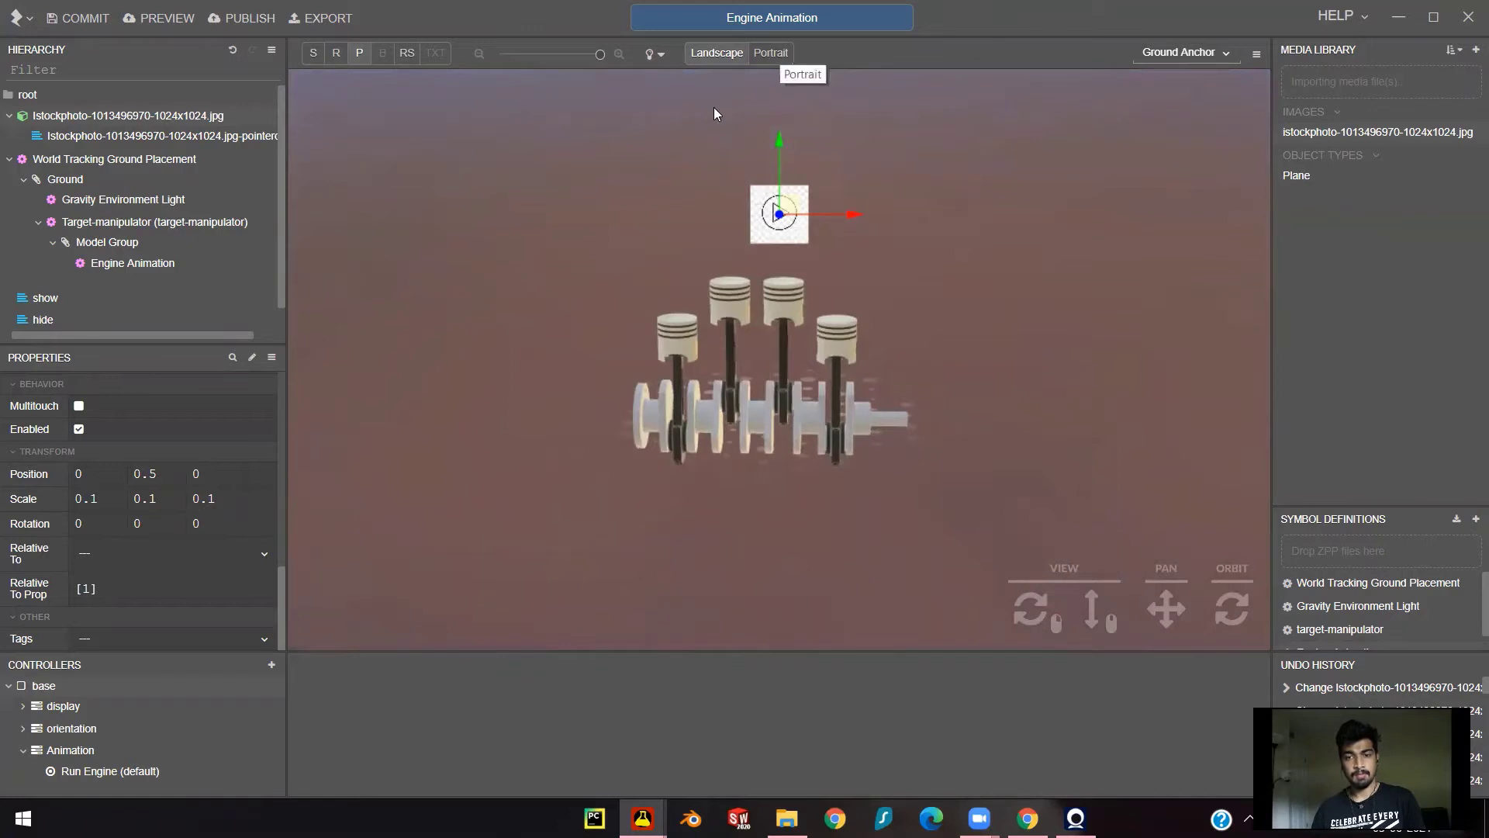
{"action": "left_click", "coordinate": [770, 52]}
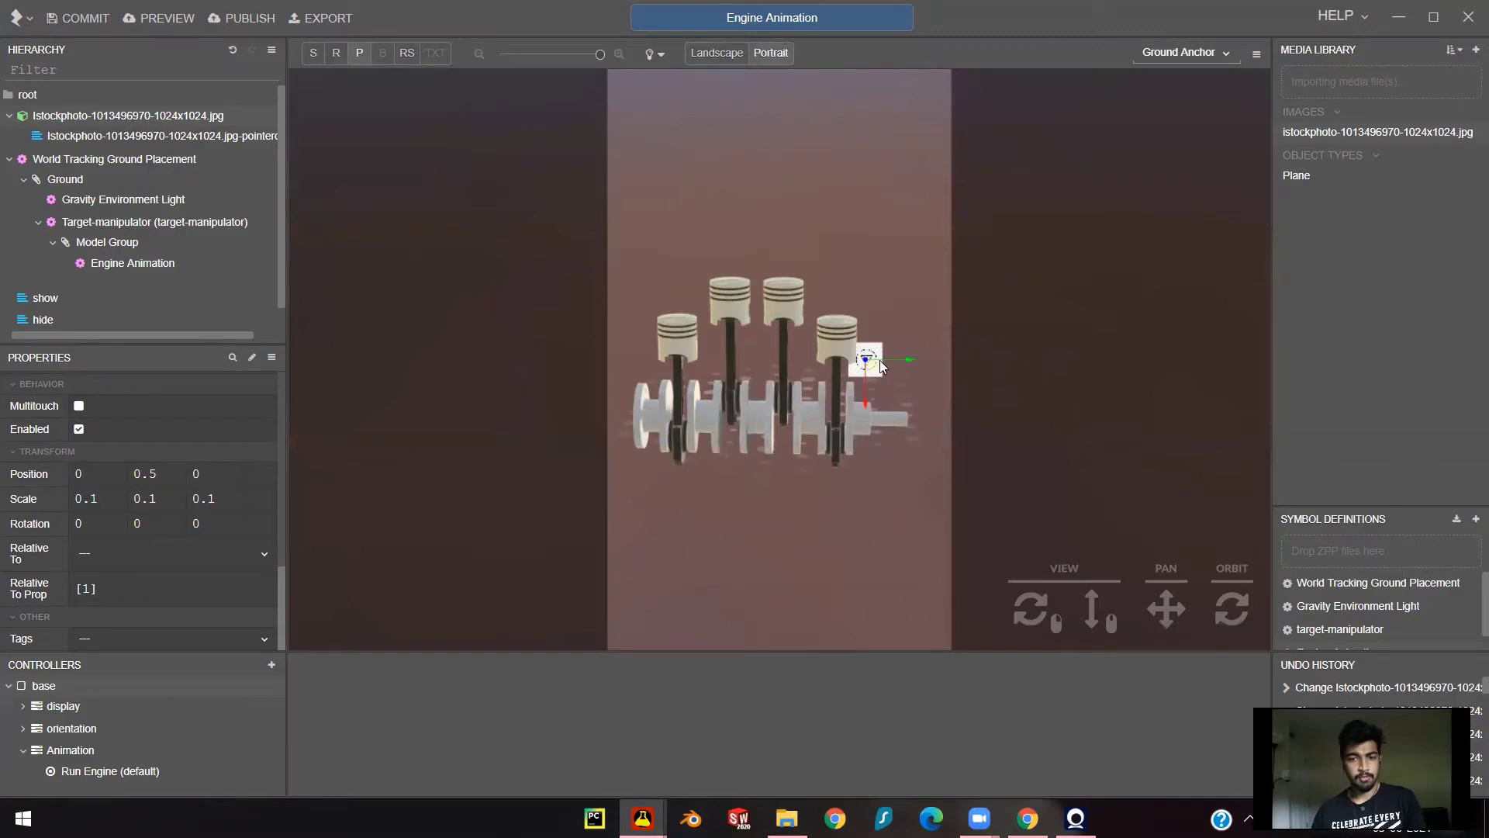
- Set the play-button image's Y position to 0 and its Z rotation to 90
{"action": "double_click", "coordinate": [153, 475]}
{"action": "type", "text": "0"}
{"action": "key", "text": "Return"}
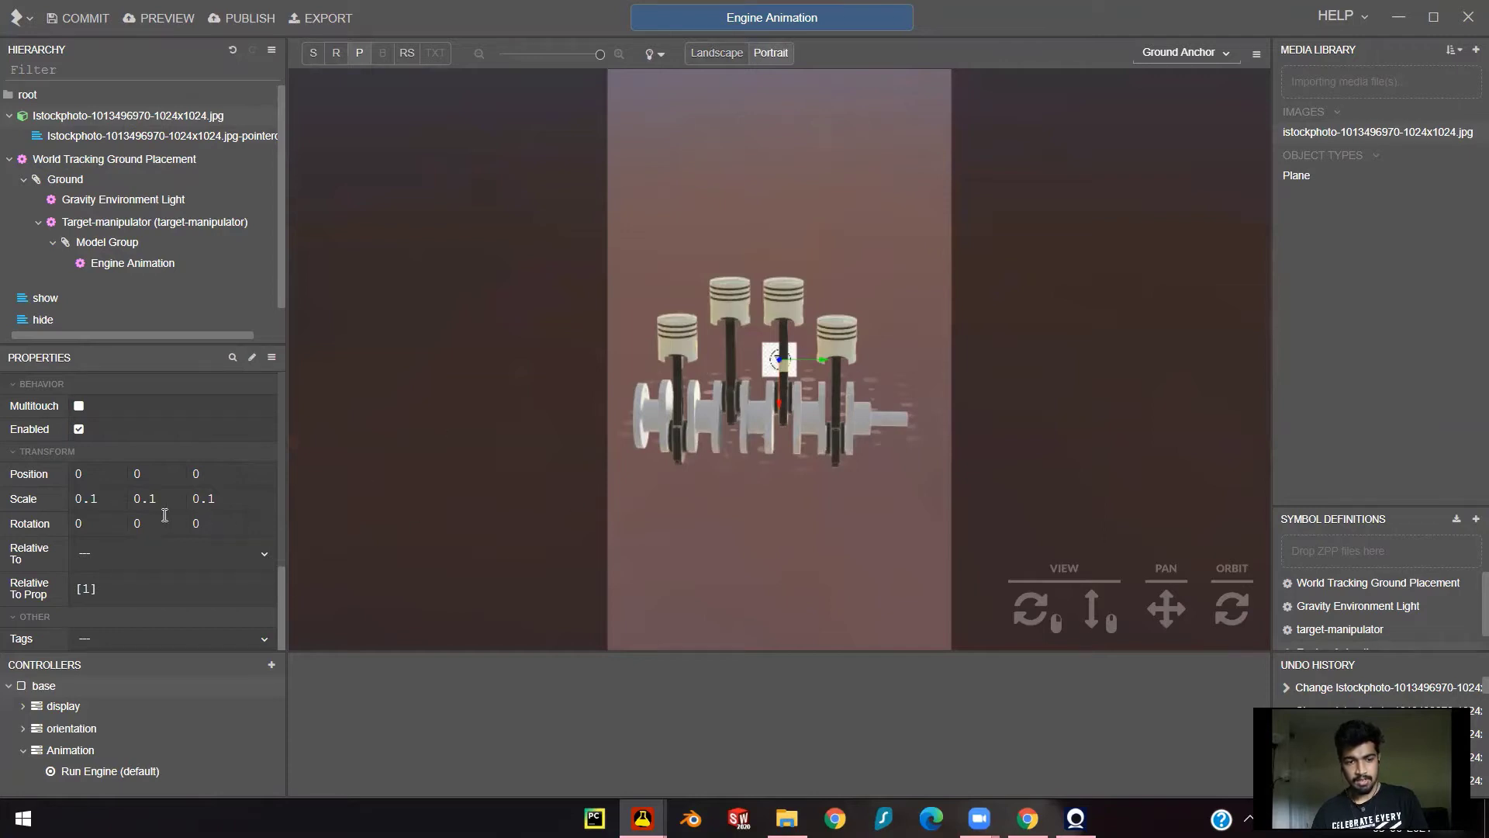
{"action": "left_click", "coordinate": [197, 524]}
{"action": "type", "text": "90"}
{"action": "key", "text": "Return"}
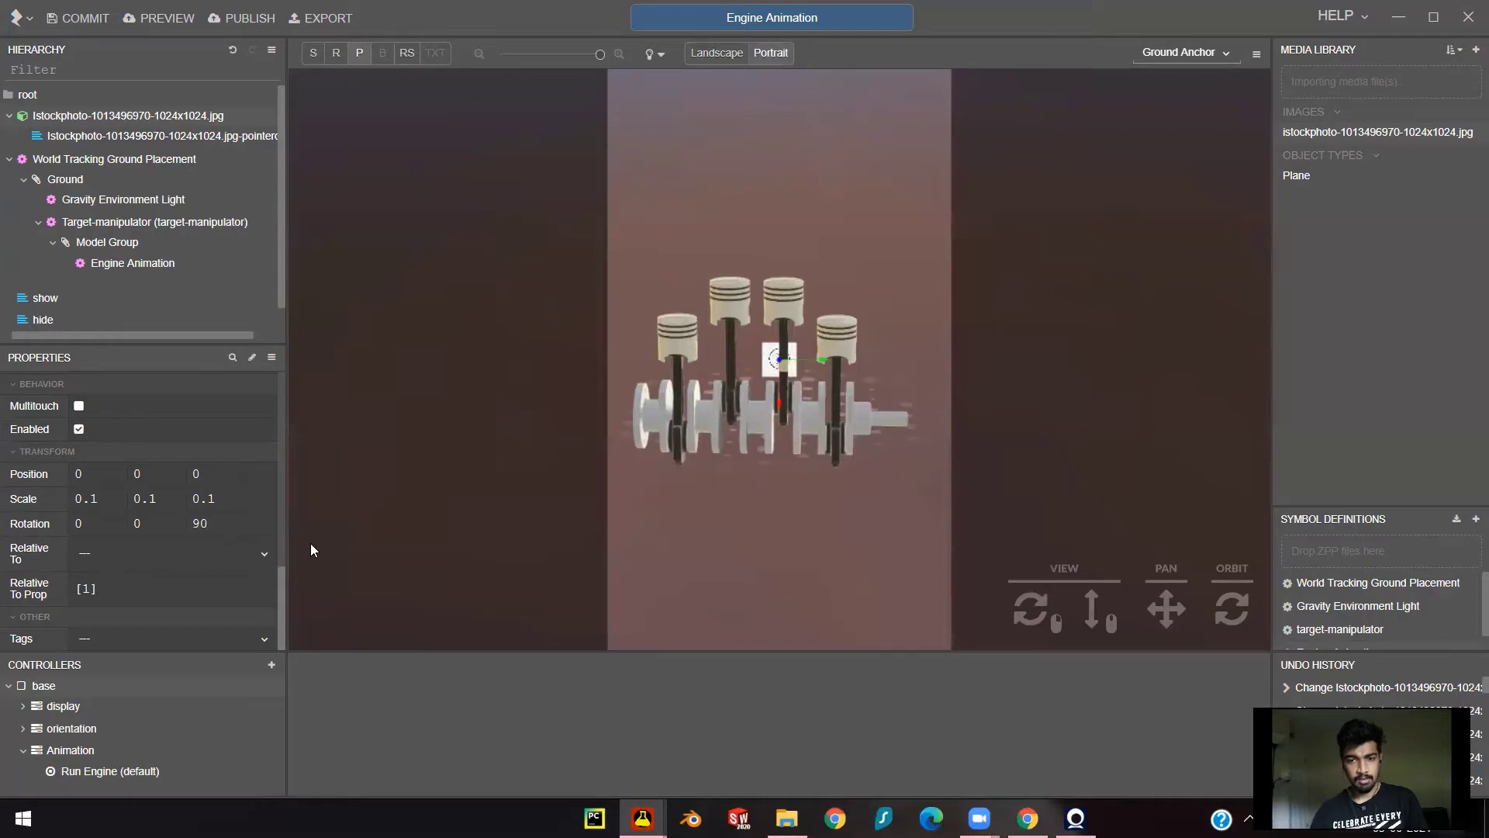
- Move the play-button image above the engine by trying X positions of -0.5, -0.6 and -0.8
{"action": "left_click", "coordinate": [79, 470]}
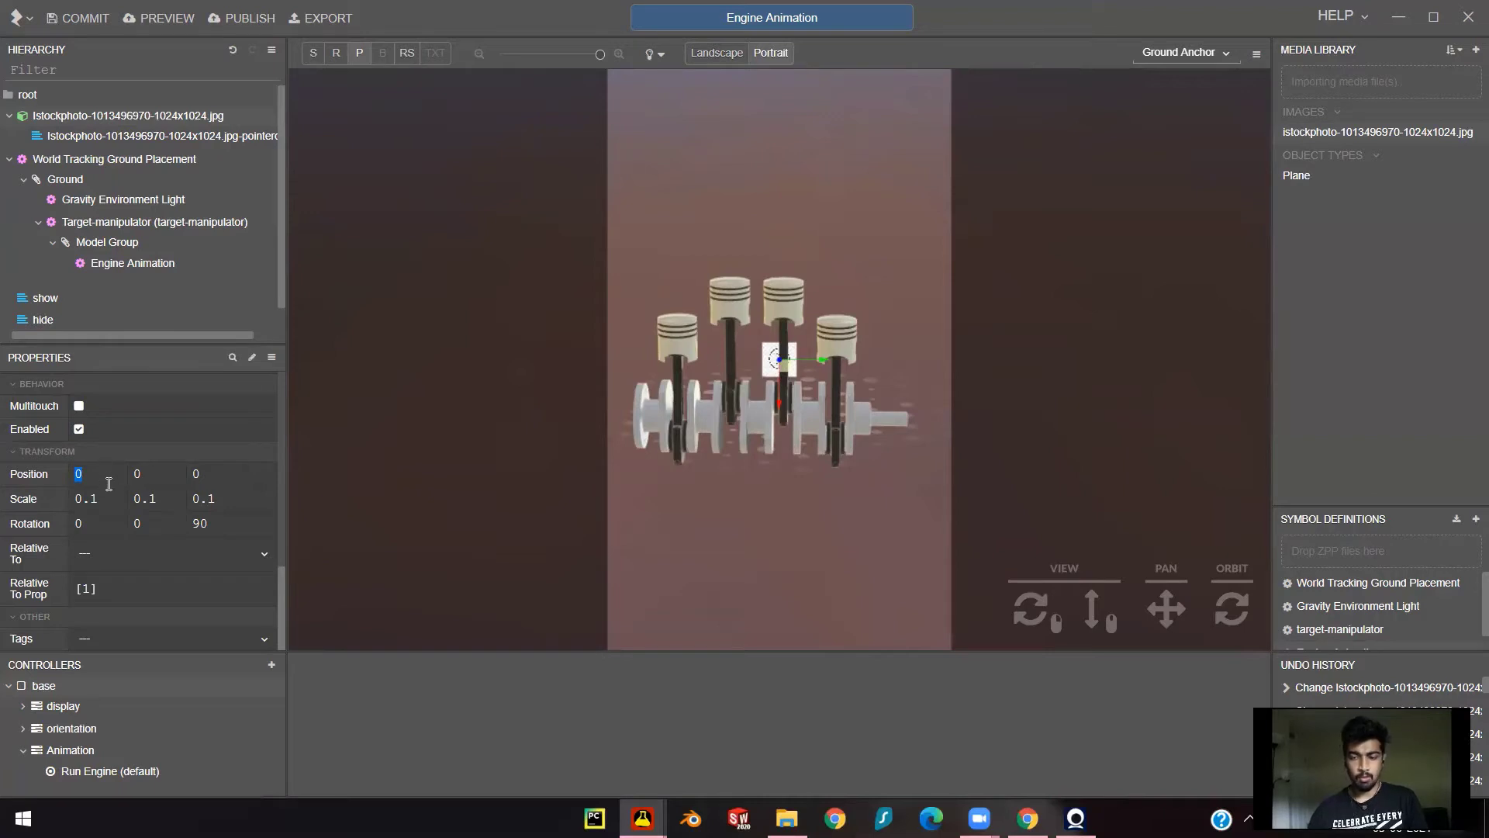
{"action": "type", "text": "-0.5"}
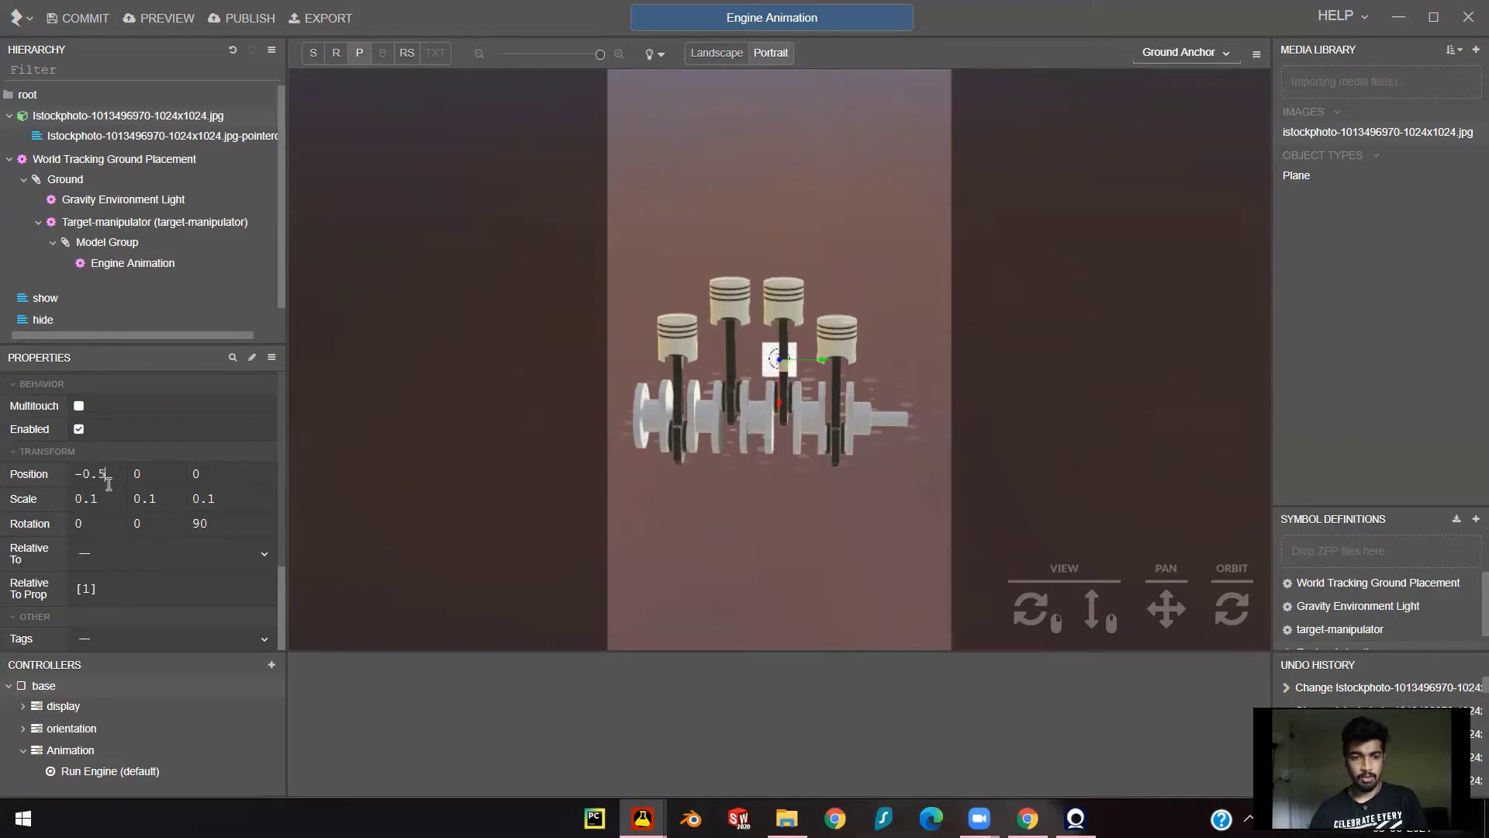
{"action": "key", "text": "Return"}
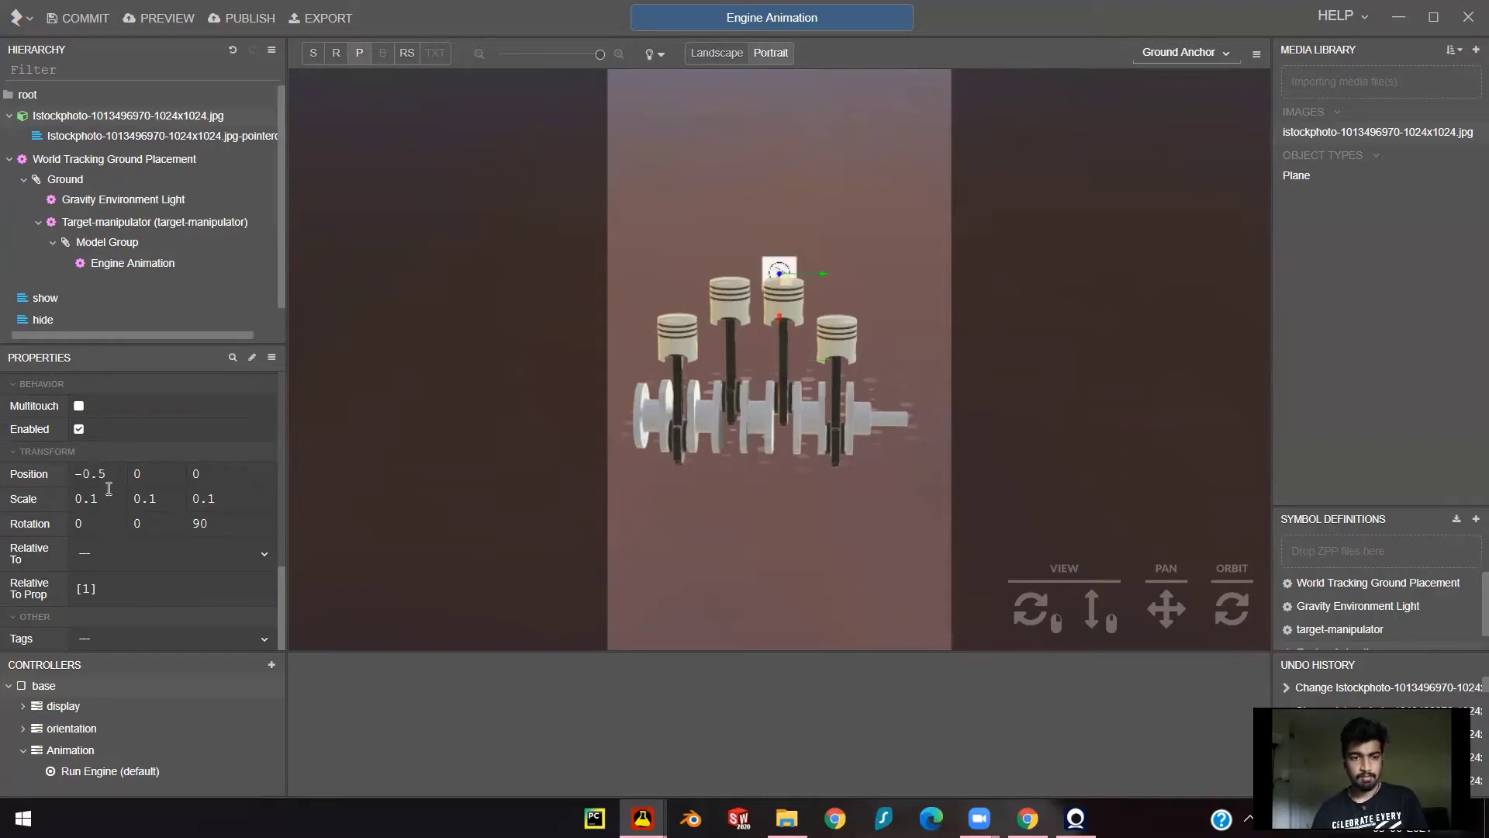
{"action": "left_click", "coordinate": [123, 475]}
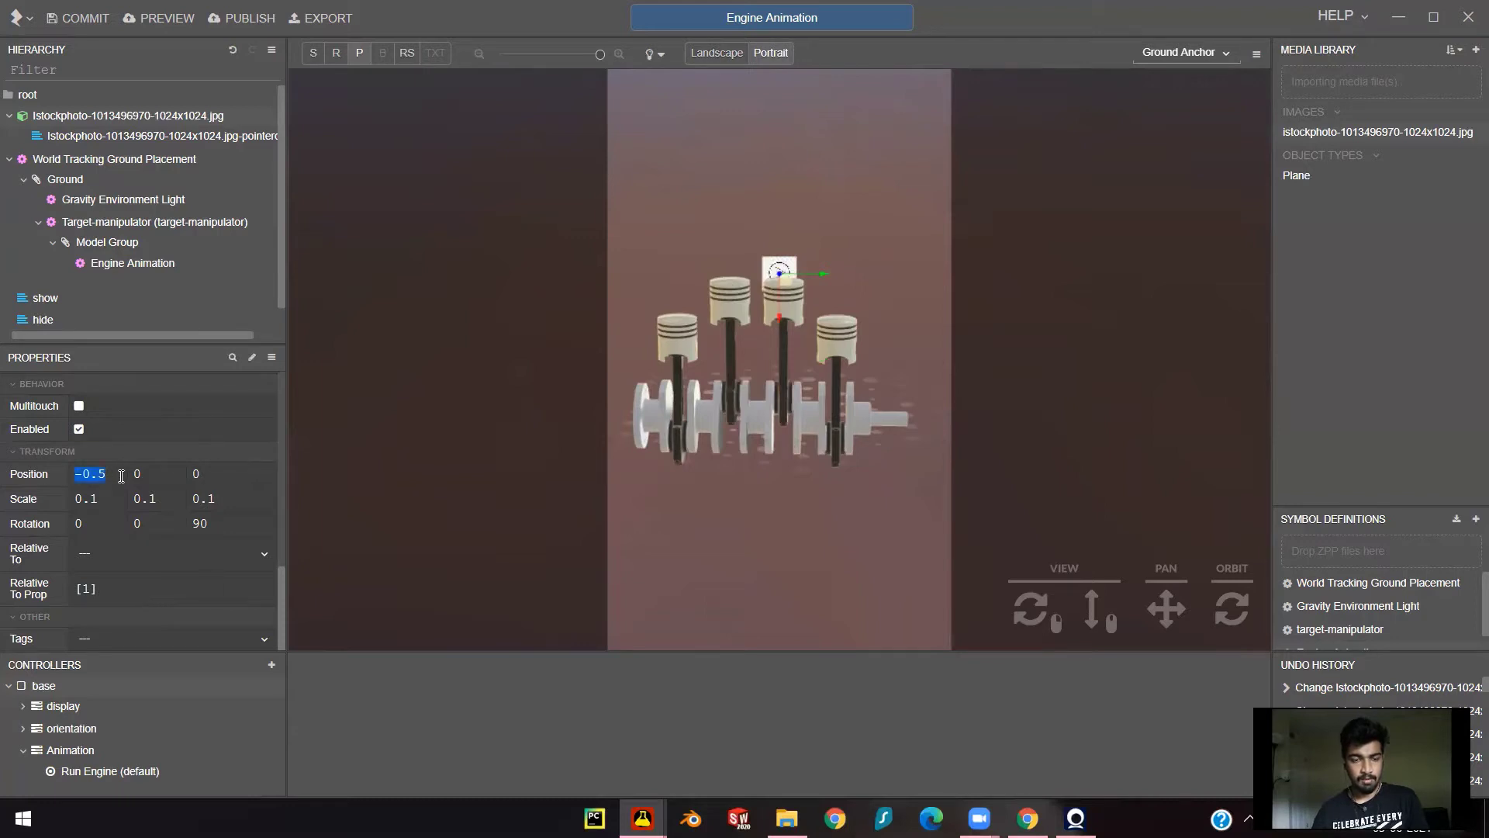
{"action": "left_click", "coordinate": [121, 476]}
{"action": "key", "text": "BackSpace"}
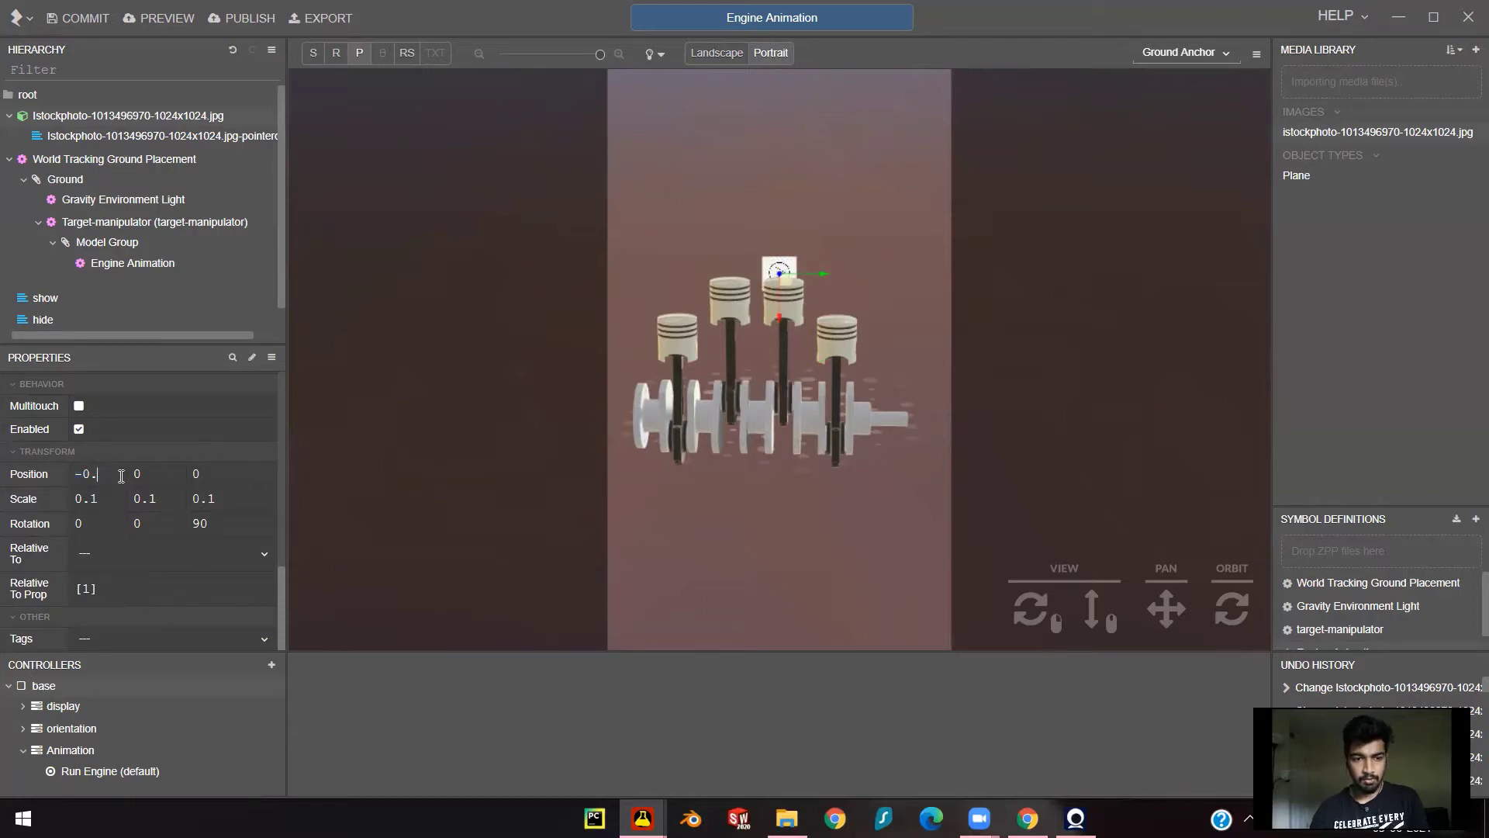
{"action": "type", "text": "6"}
{"action": "key", "text": "Return"}
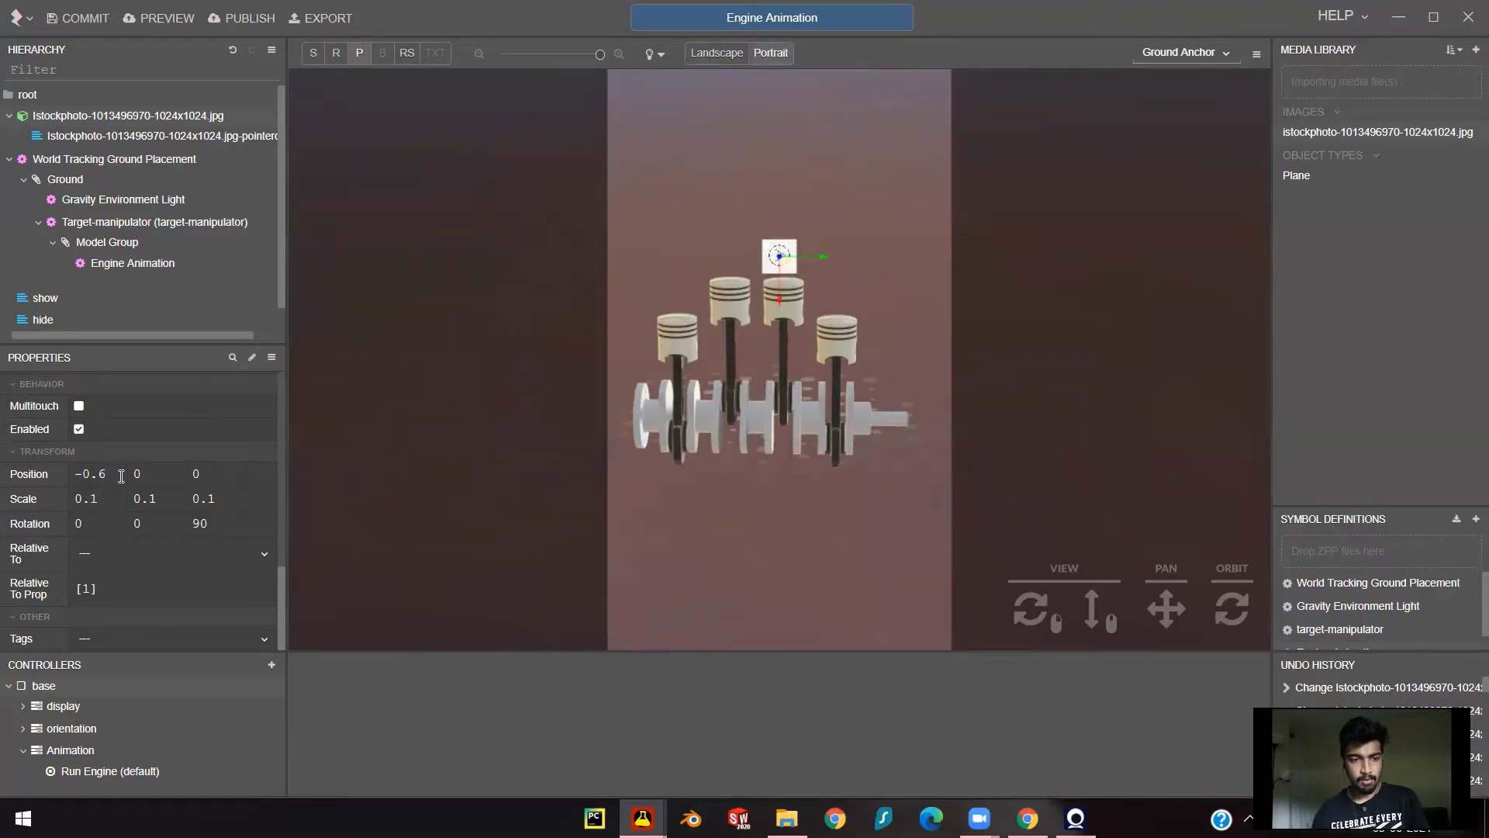
{"action": "left_click", "coordinate": [121, 475]}
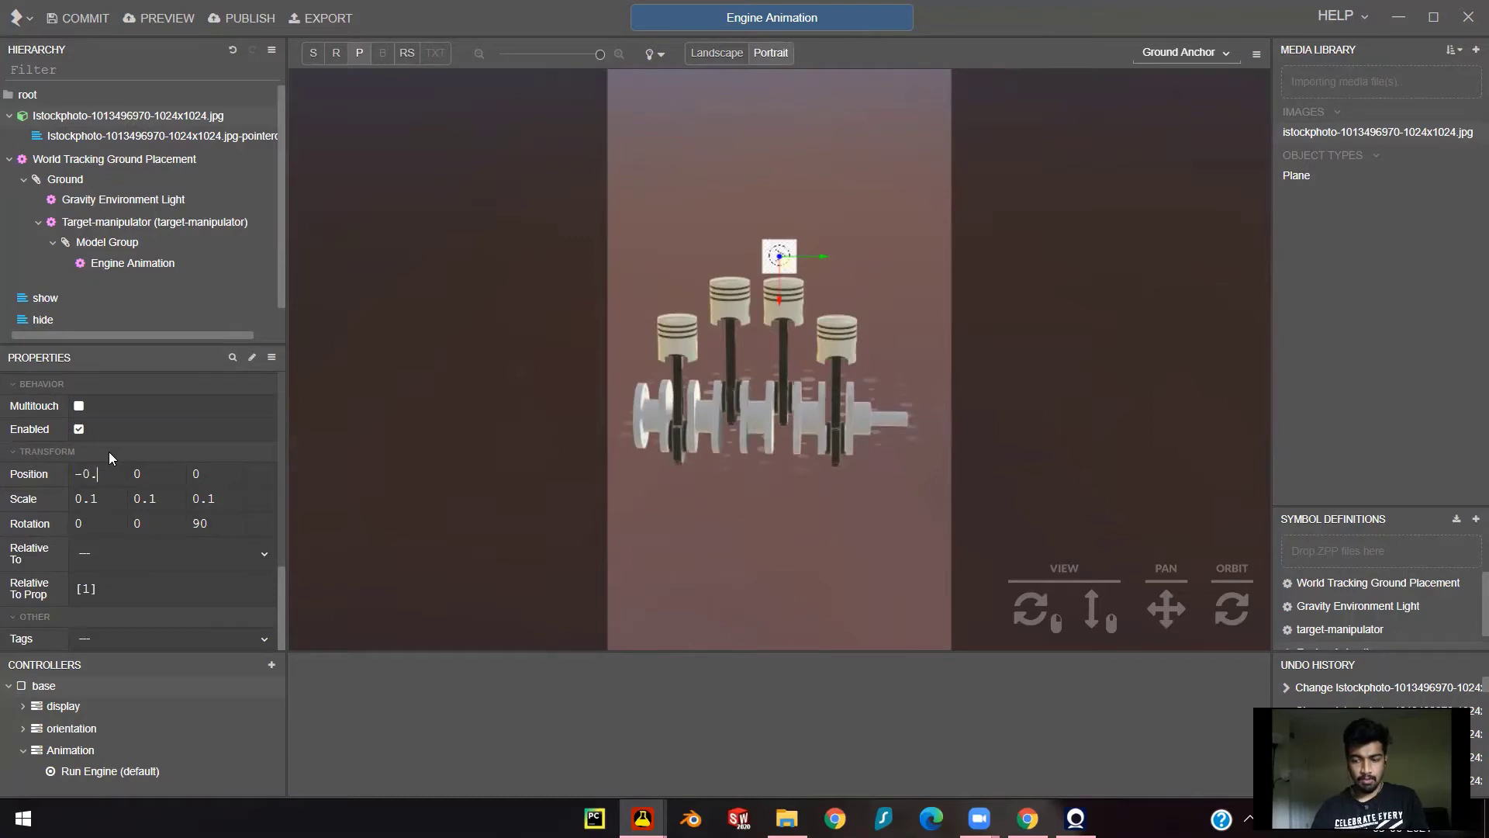
{"action": "key", "text": "Return"}
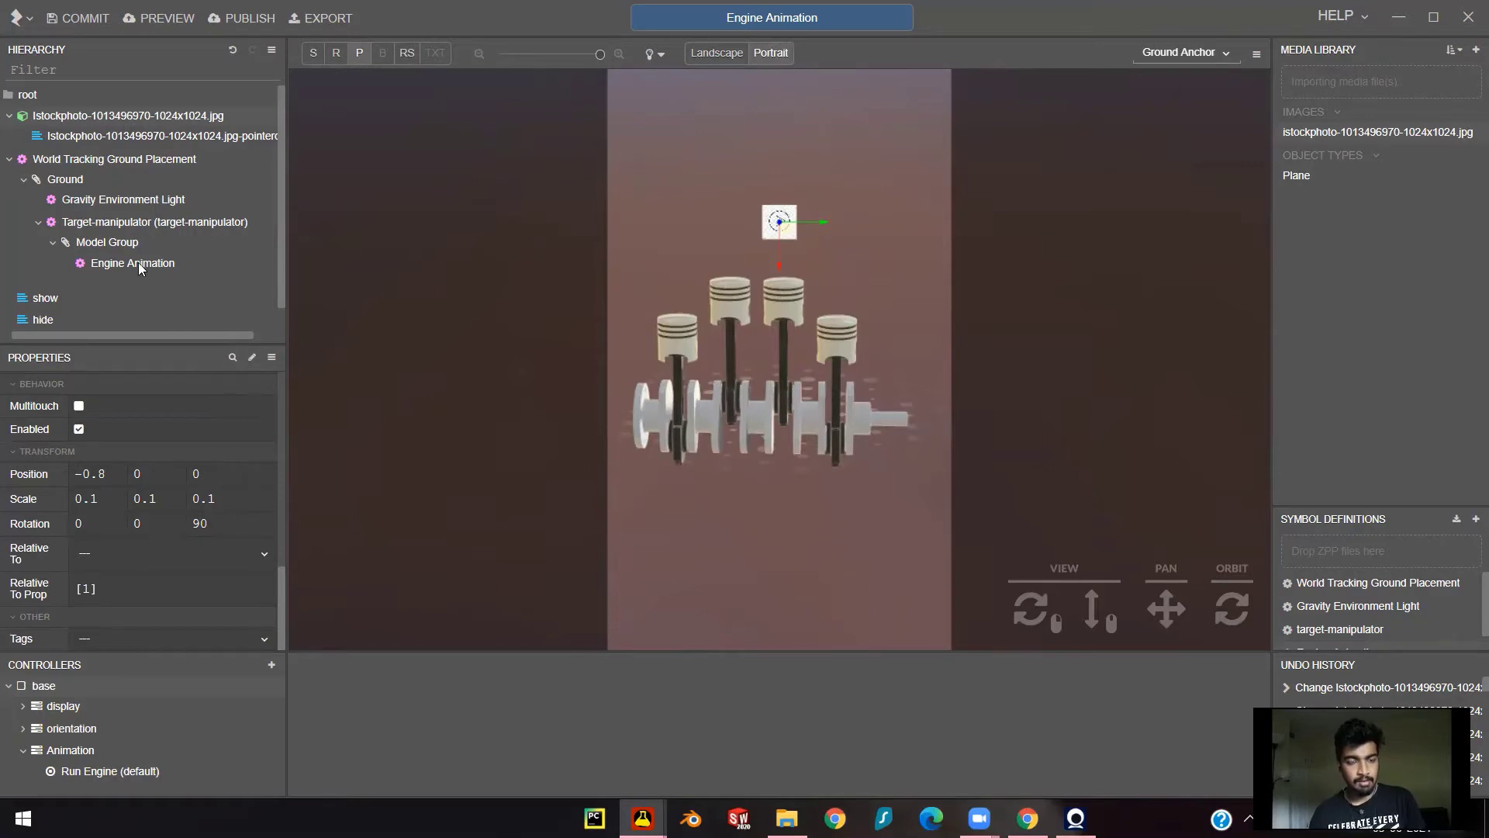
- Scale the Engine Animation model to 0.5 on all three axes
{"action": "left_click", "coordinate": [110, 262]}
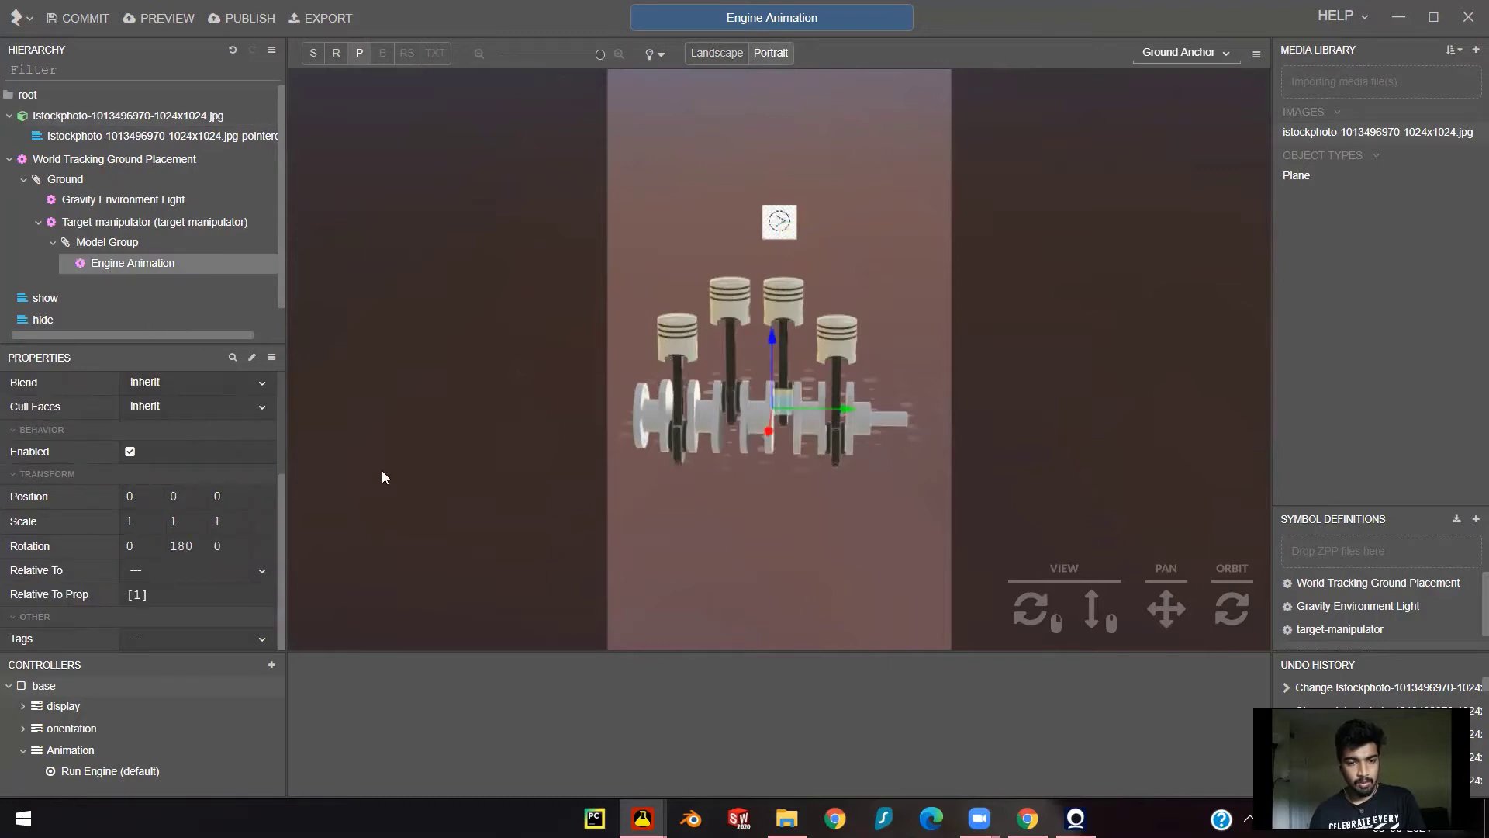
{"action": "left_click", "coordinate": [131, 521]}
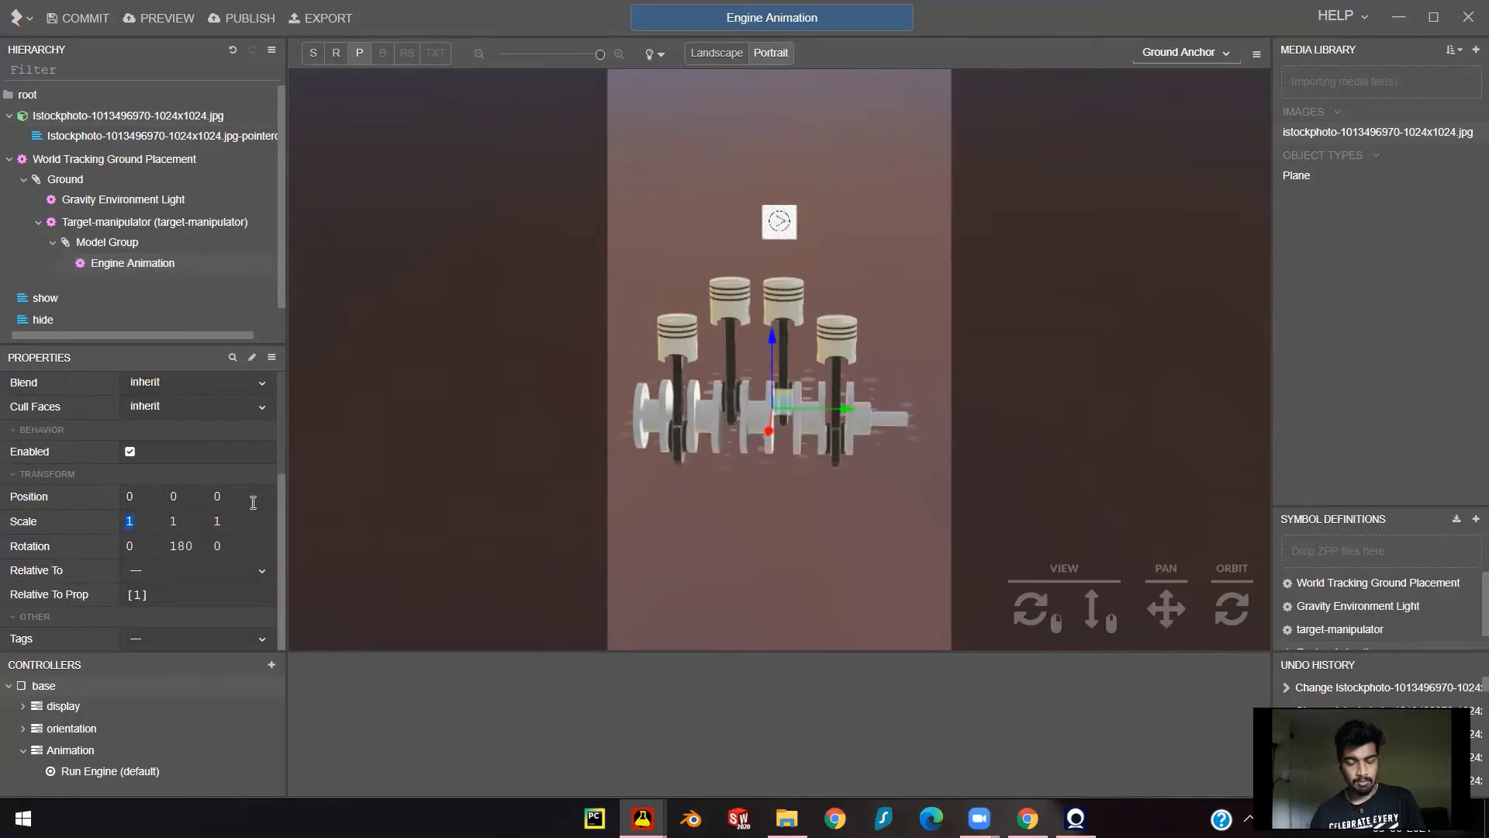
{"action": "type", "text": "0.5"}
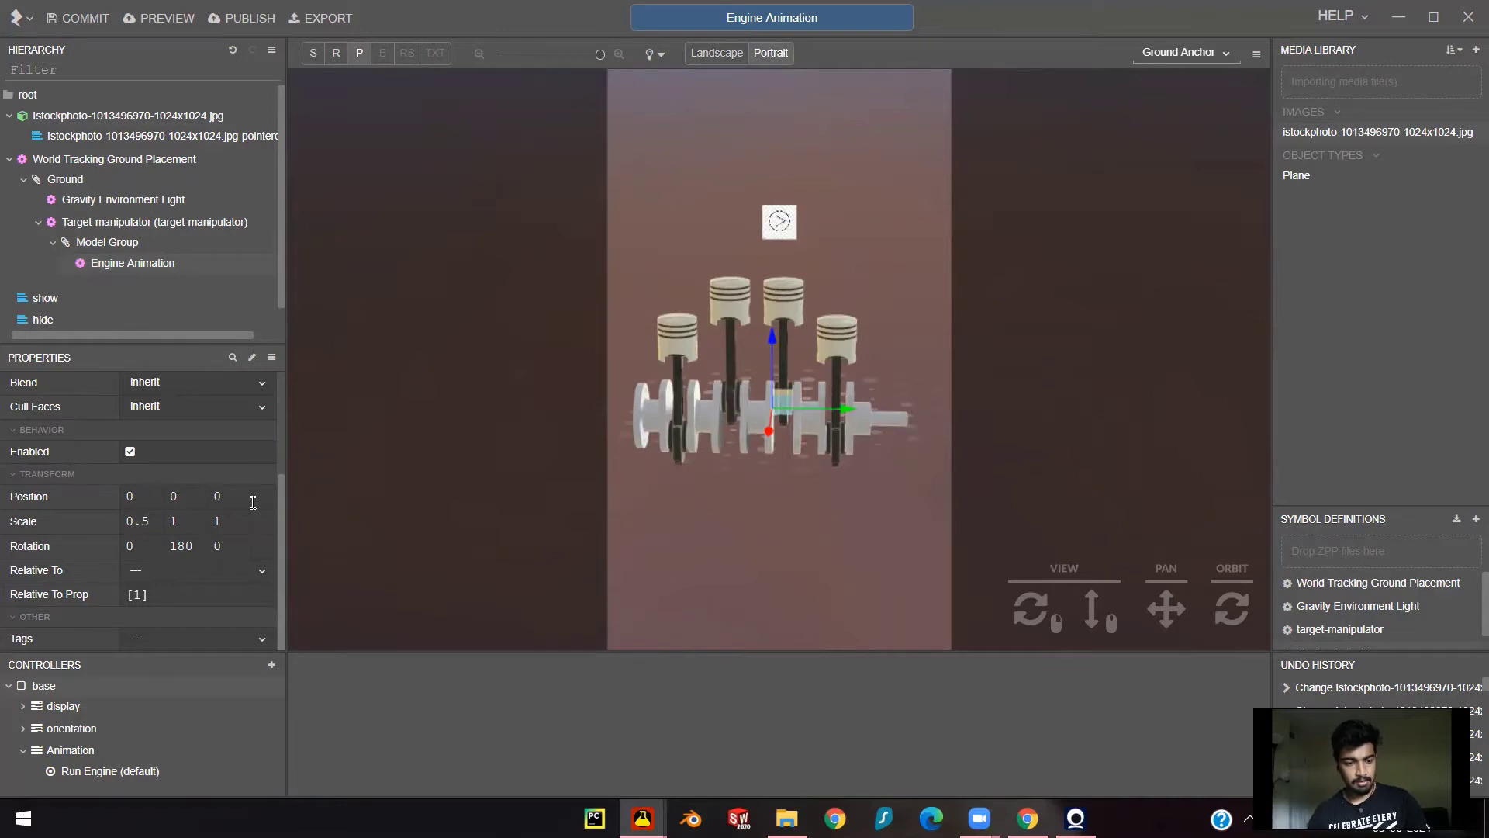
{"action": "key", "text": "Tab"}
{"action": "type", "text": "0.5"}
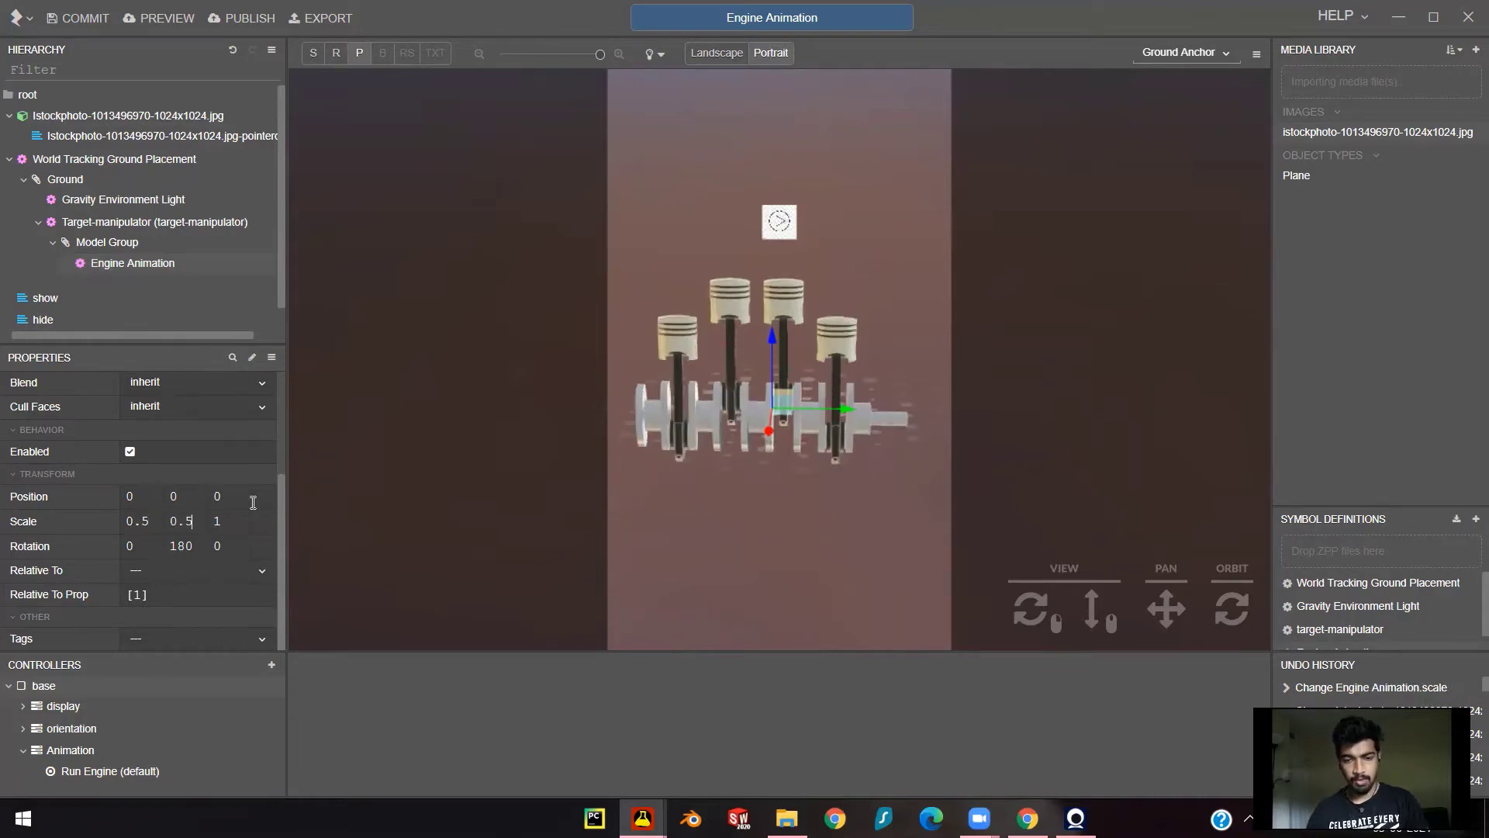
{"action": "key", "text": "Tab"}
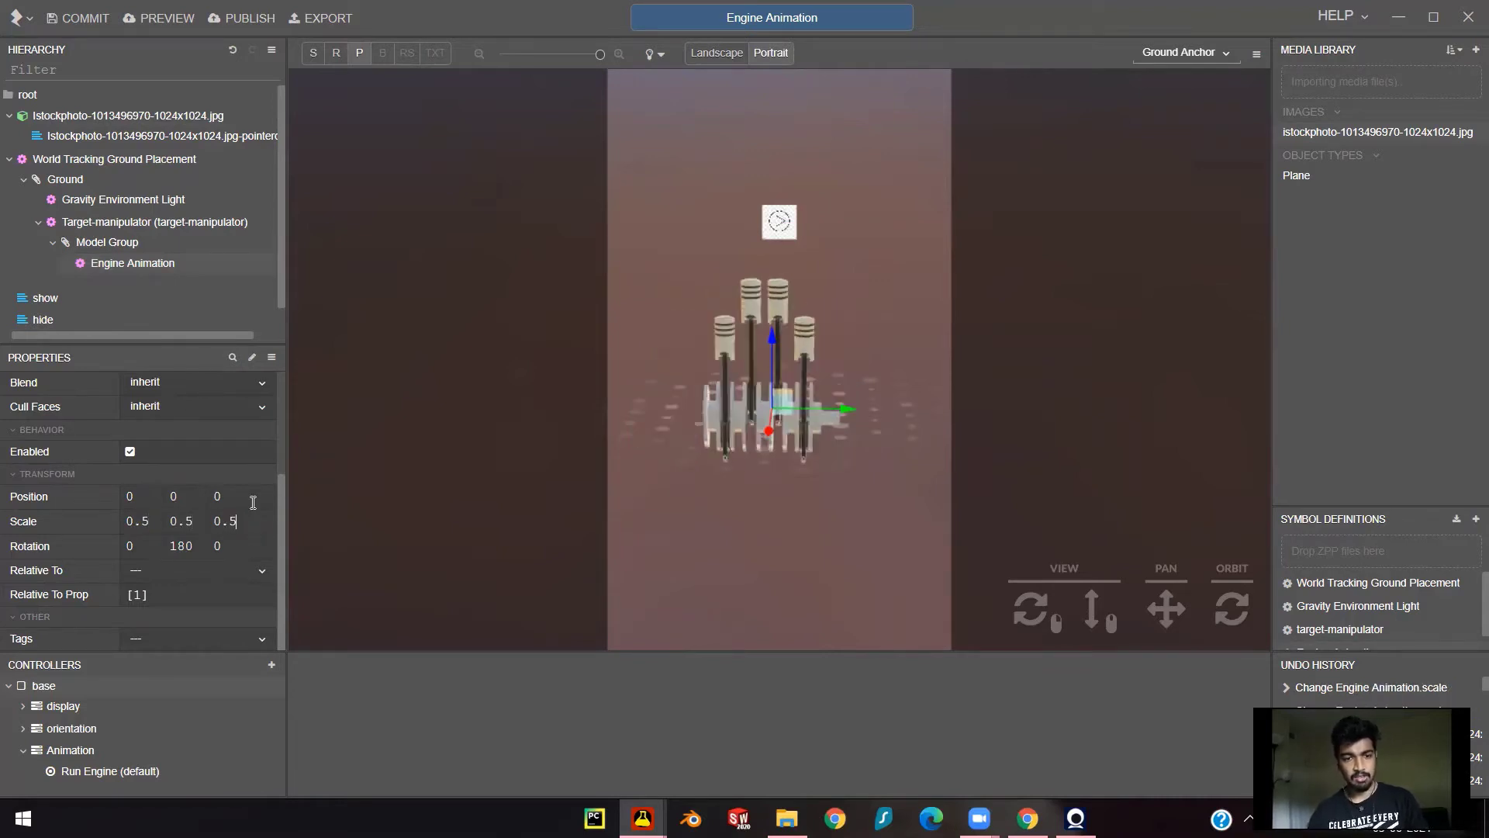
{"action": "type", "text": "0.5"}
{"action": "key", "text": "Return"}
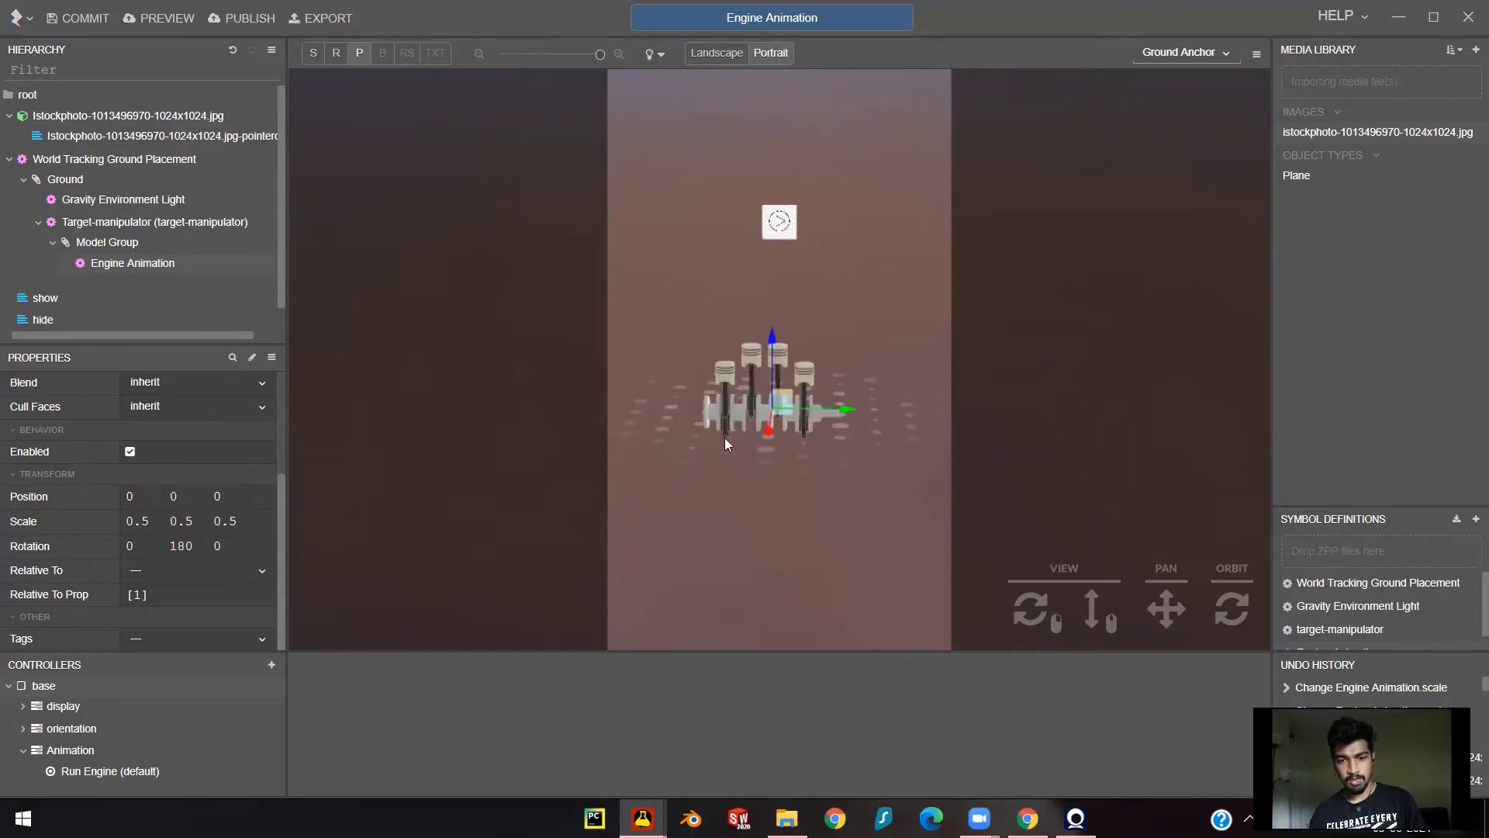
- Set the Engine Animation model's scale to 0.7 on all three axes
{"action": "left_click", "coordinate": [149, 519]}
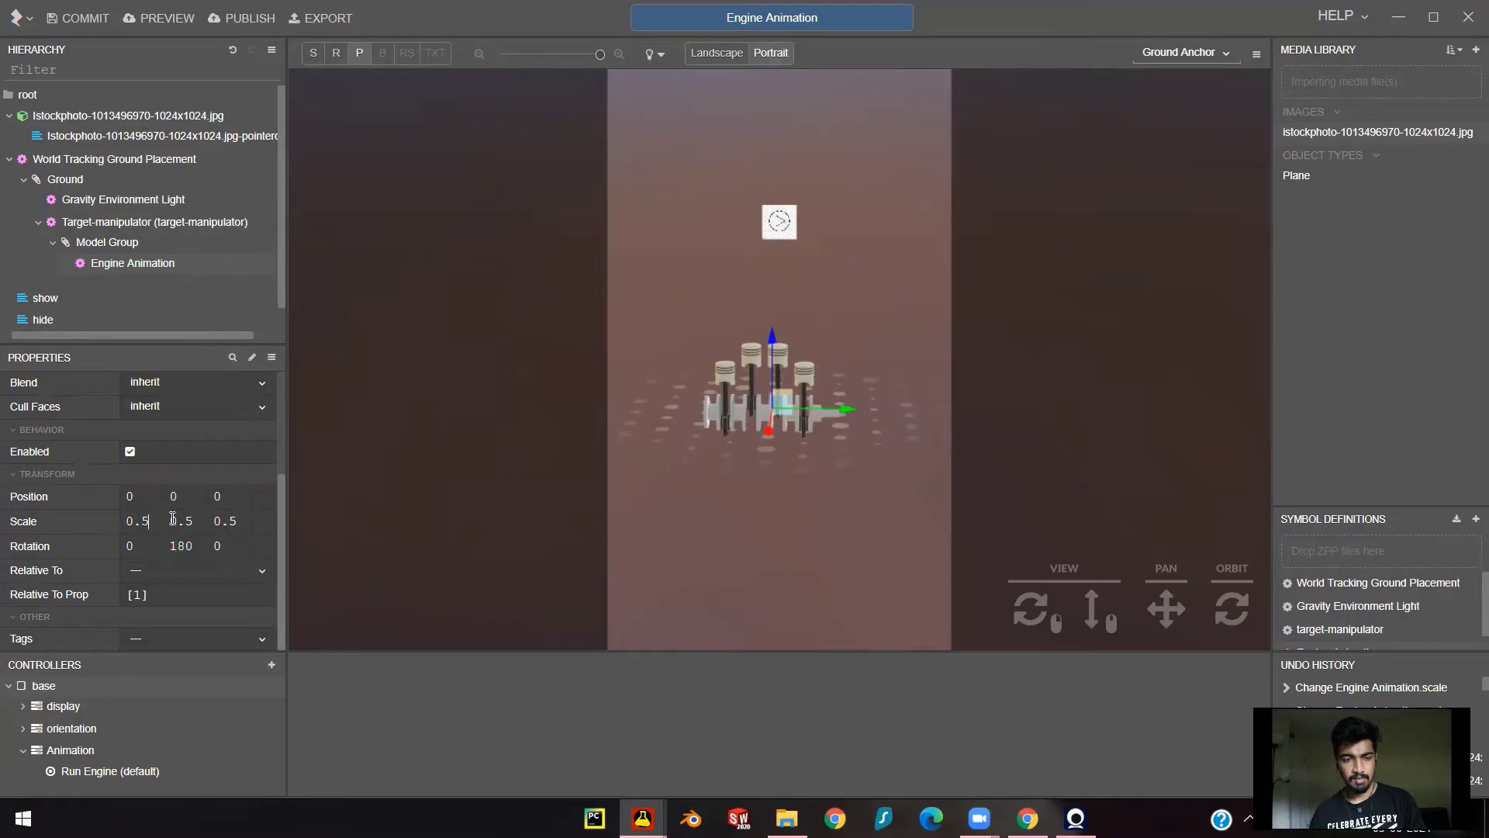
{"action": "type", "text": "7"}
{"action": "key", "text": "Tab"}
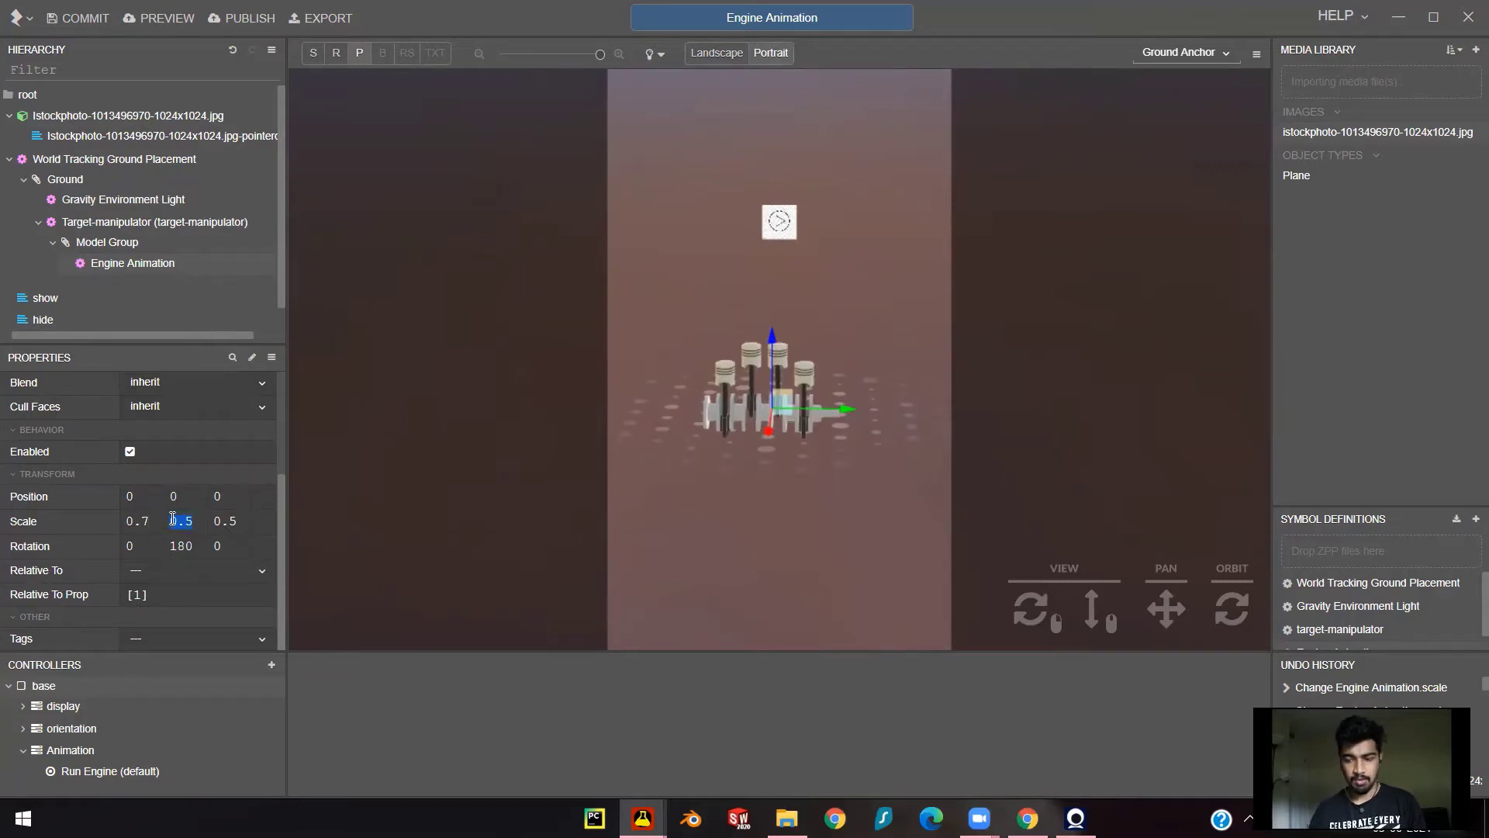
{"action": "type", "text": "0.7"}
{"action": "key", "text": "Tab"}
{"action": "type", "text": "0."}
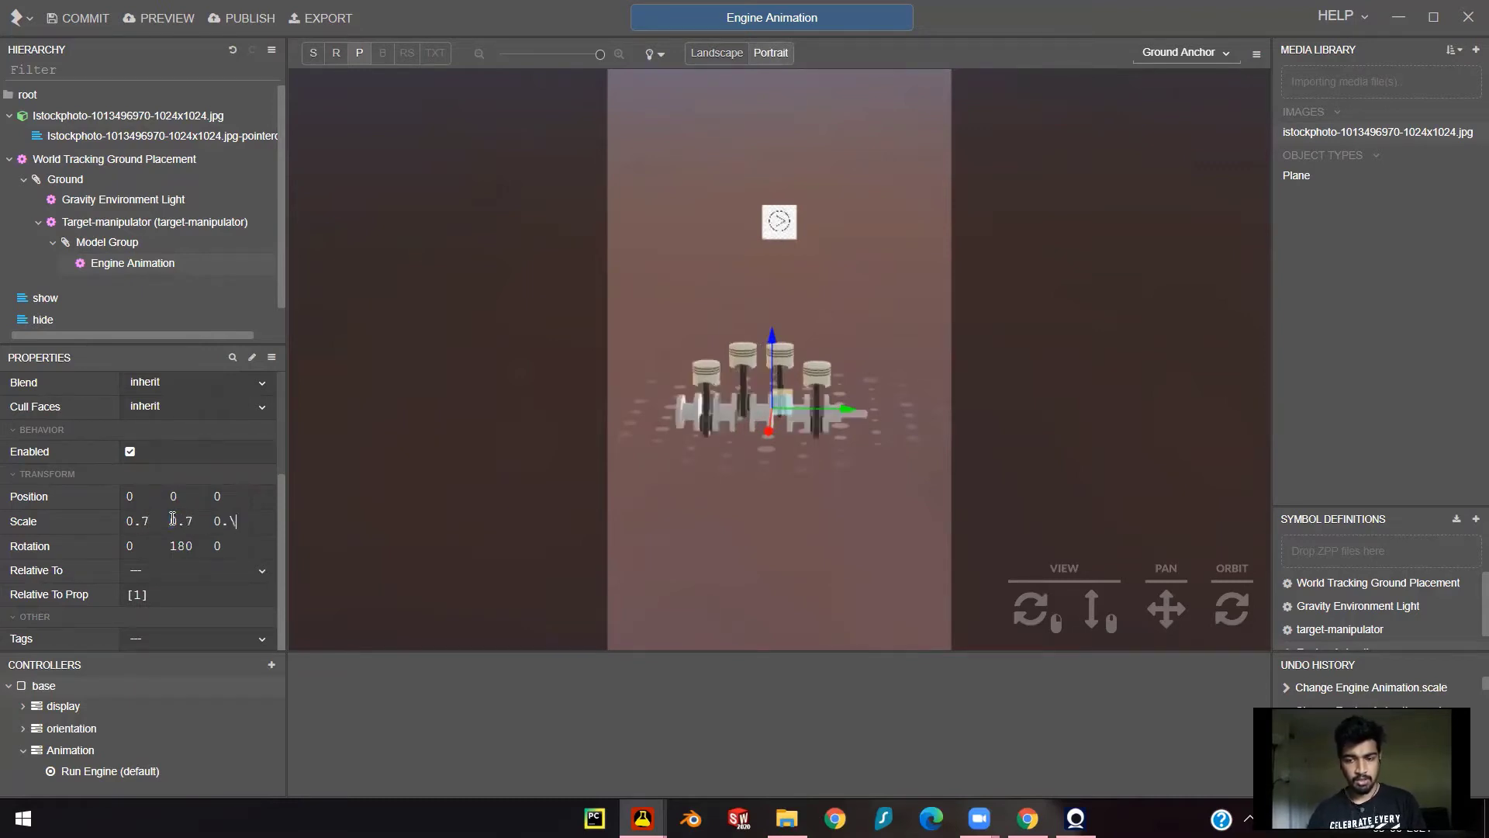
{"action": "type", "text": "7"}
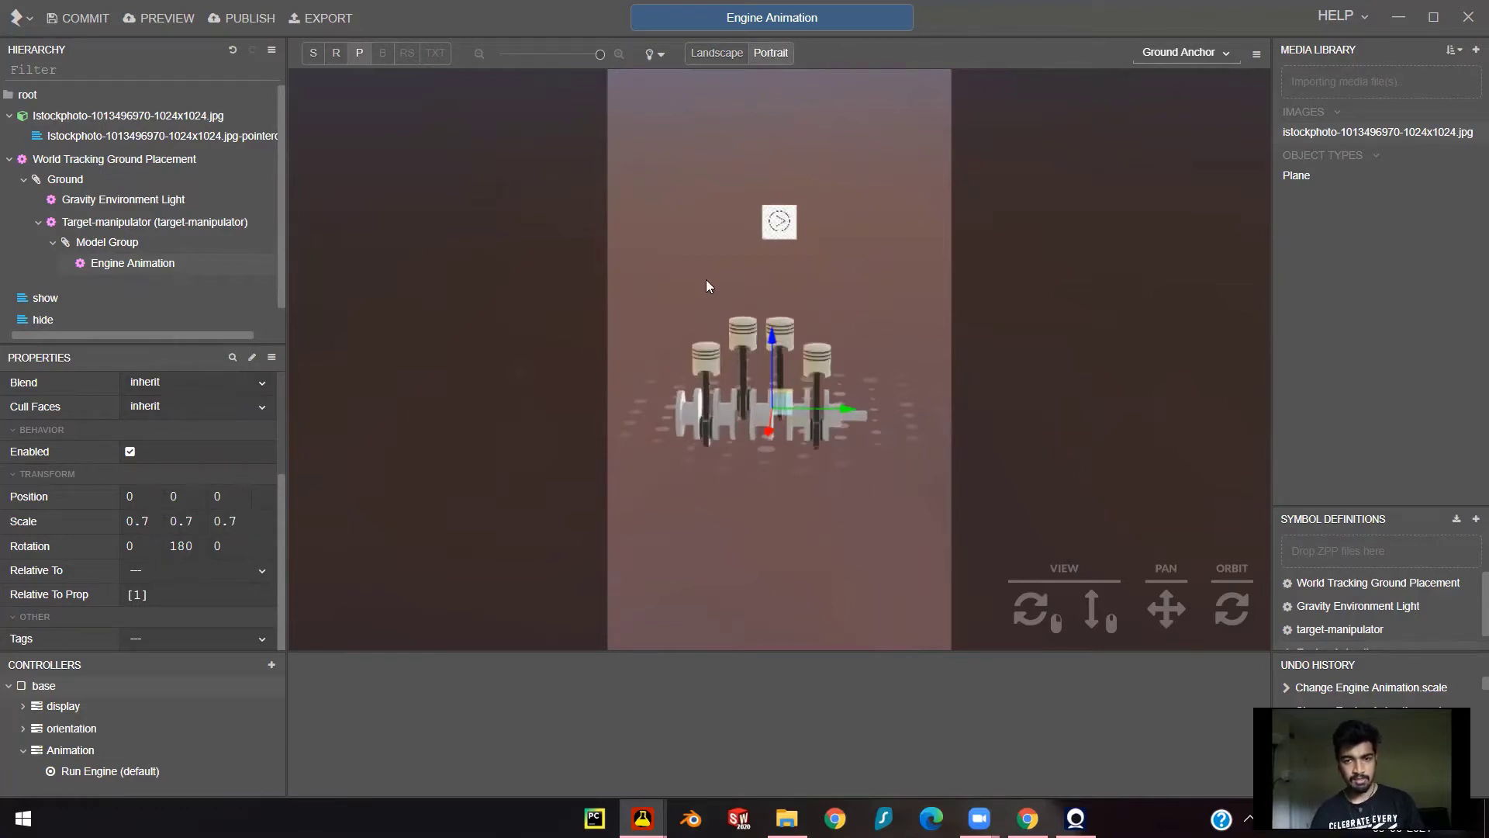
- Set the play-button image's X position to -0.5, closer to the pistons
{"action": "left_click", "coordinate": [77, 118]}
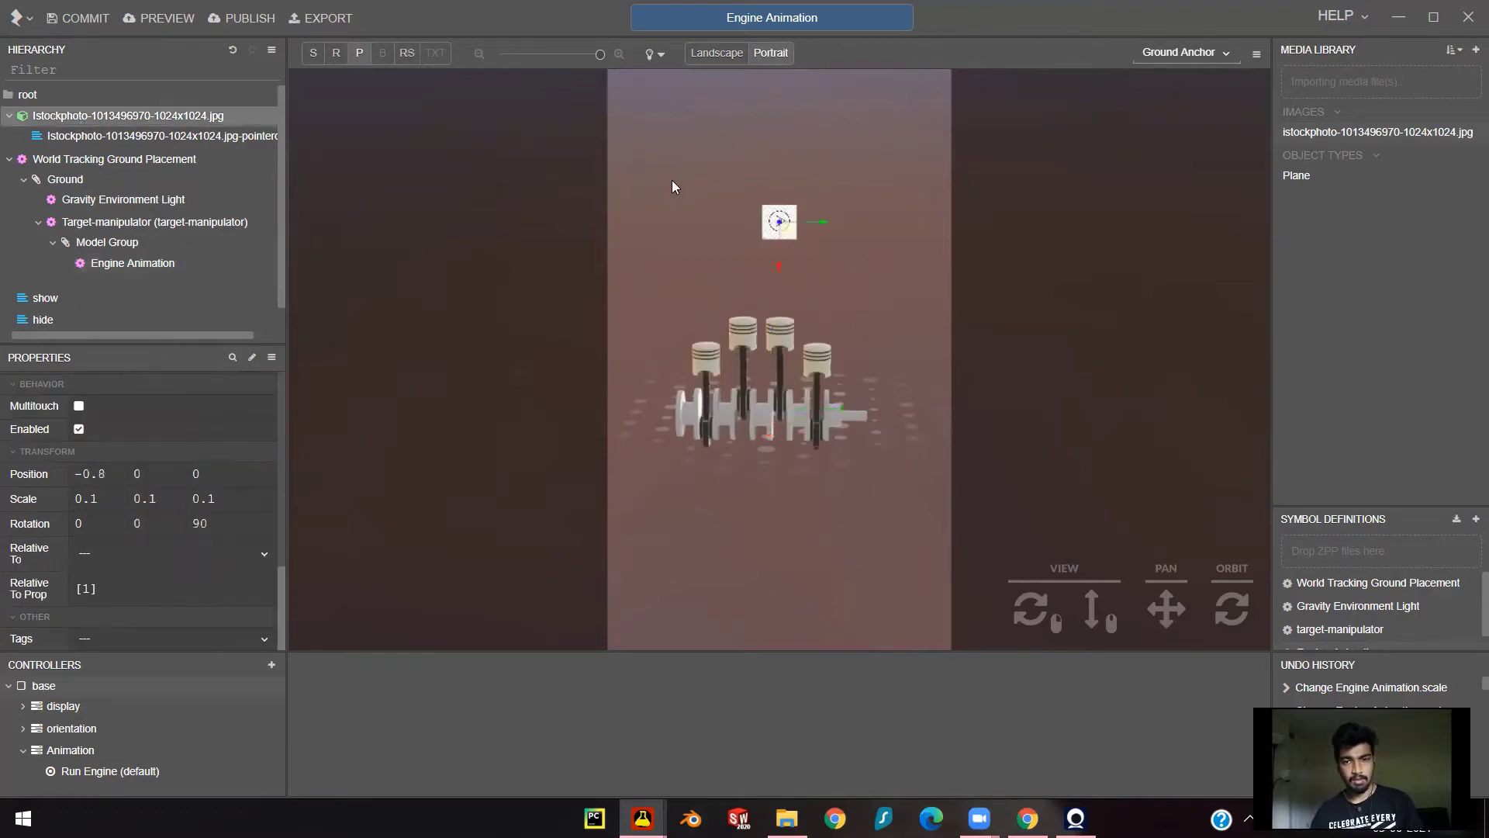
{"action": "left_click", "coordinate": [111, 473]}
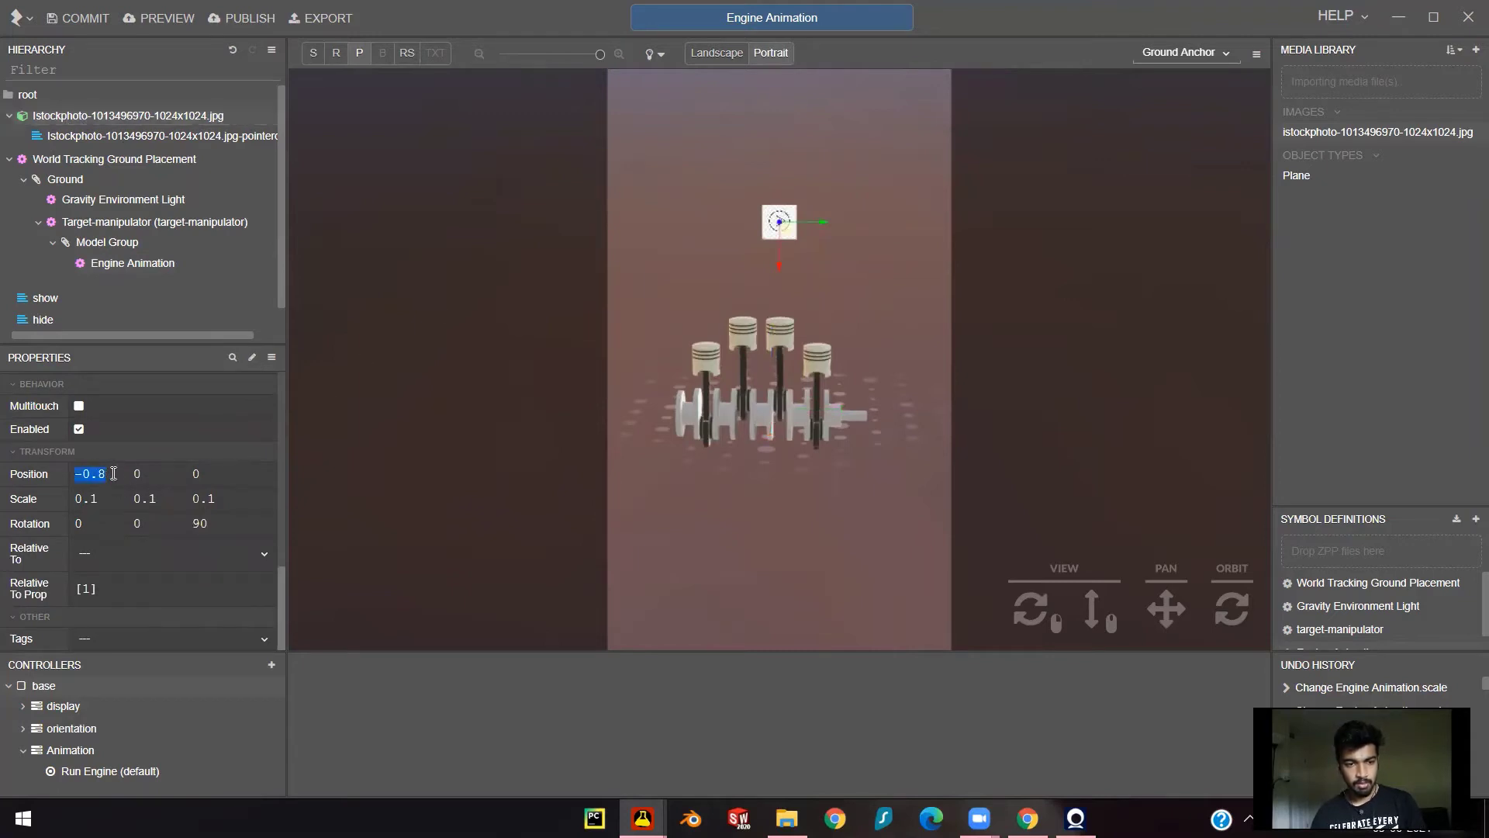
{"action": "type", "text": "-0.5"}
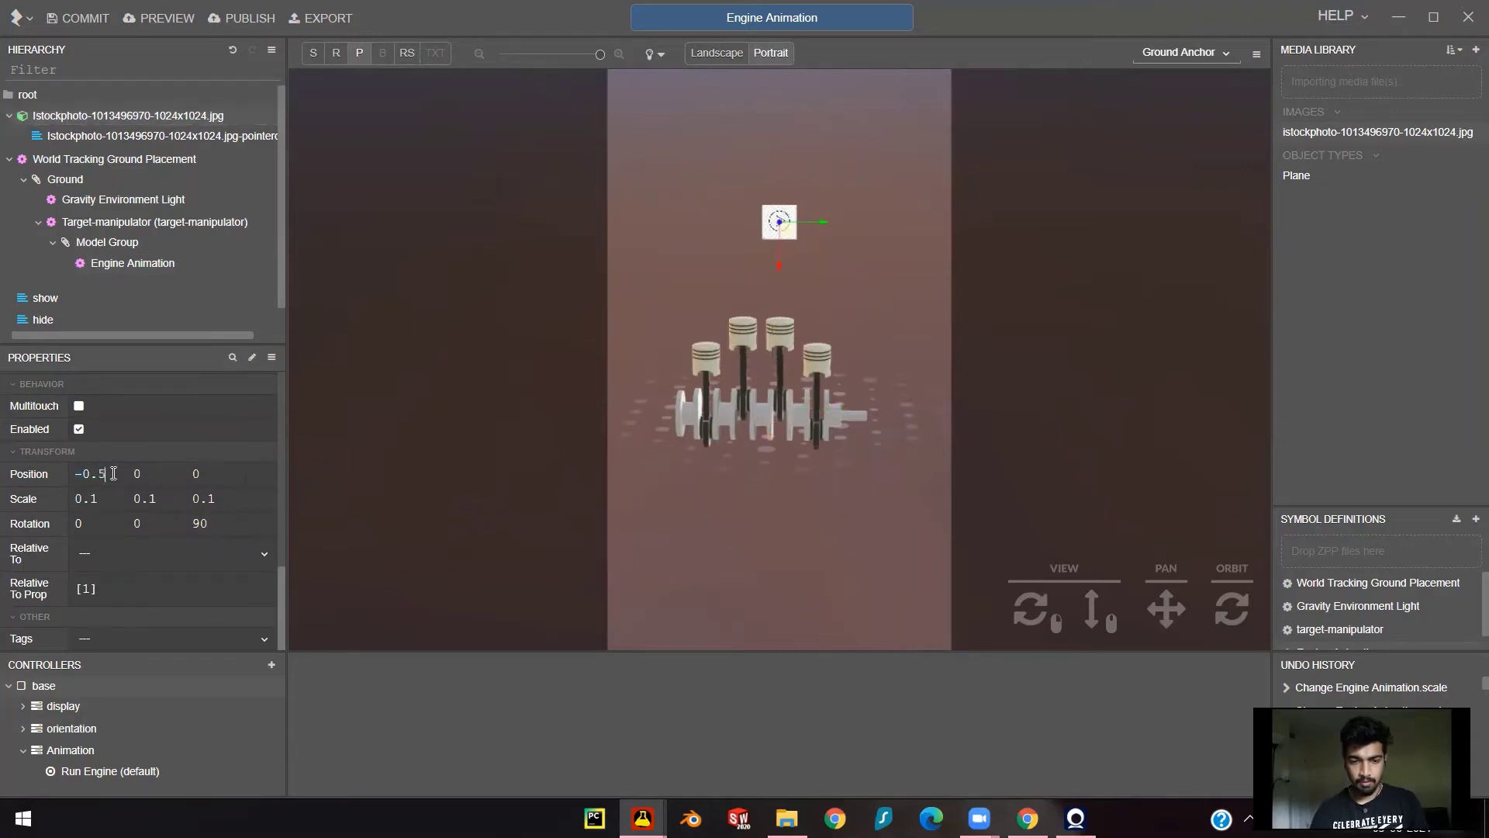
{"action": "key", "text": "Return"}
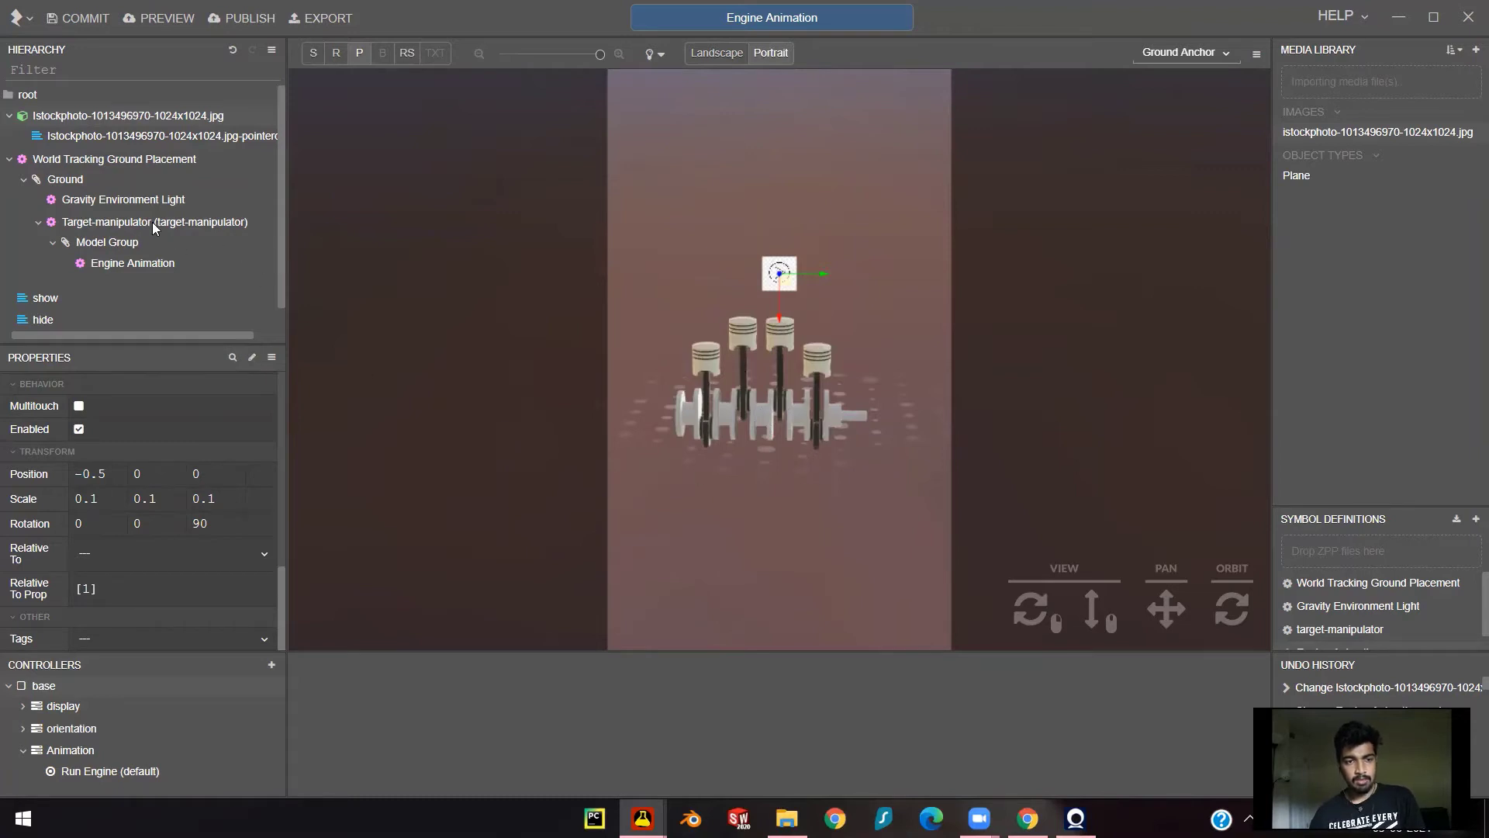
- Enable rotation and scaling on the Target-manipulator and set its rotation multiplier to 150
{"action": "left_click", "coordinate": [193, 226]}
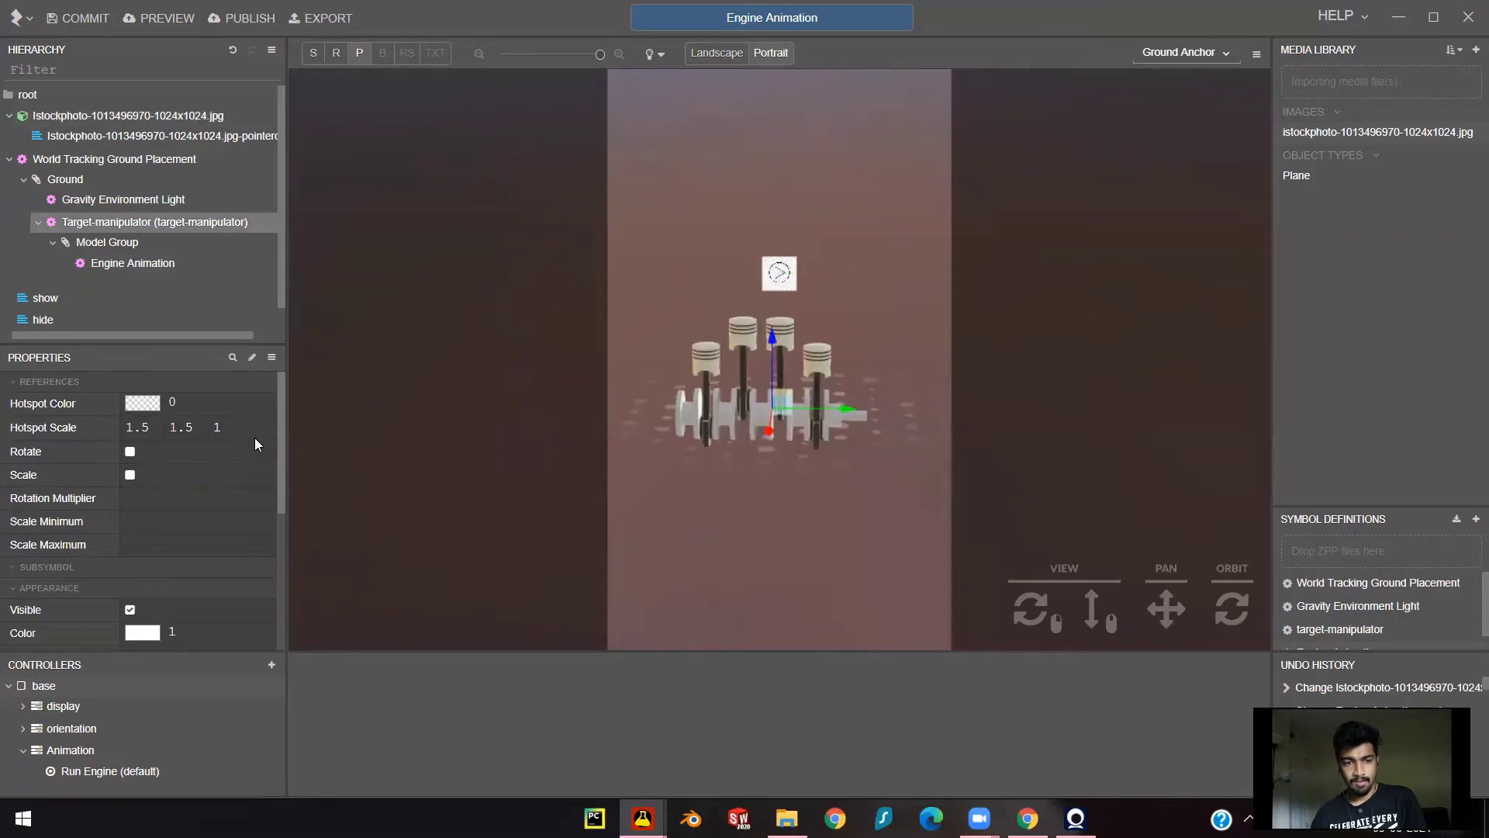
{"action": "left_click", "coordinate": [130, 452]}
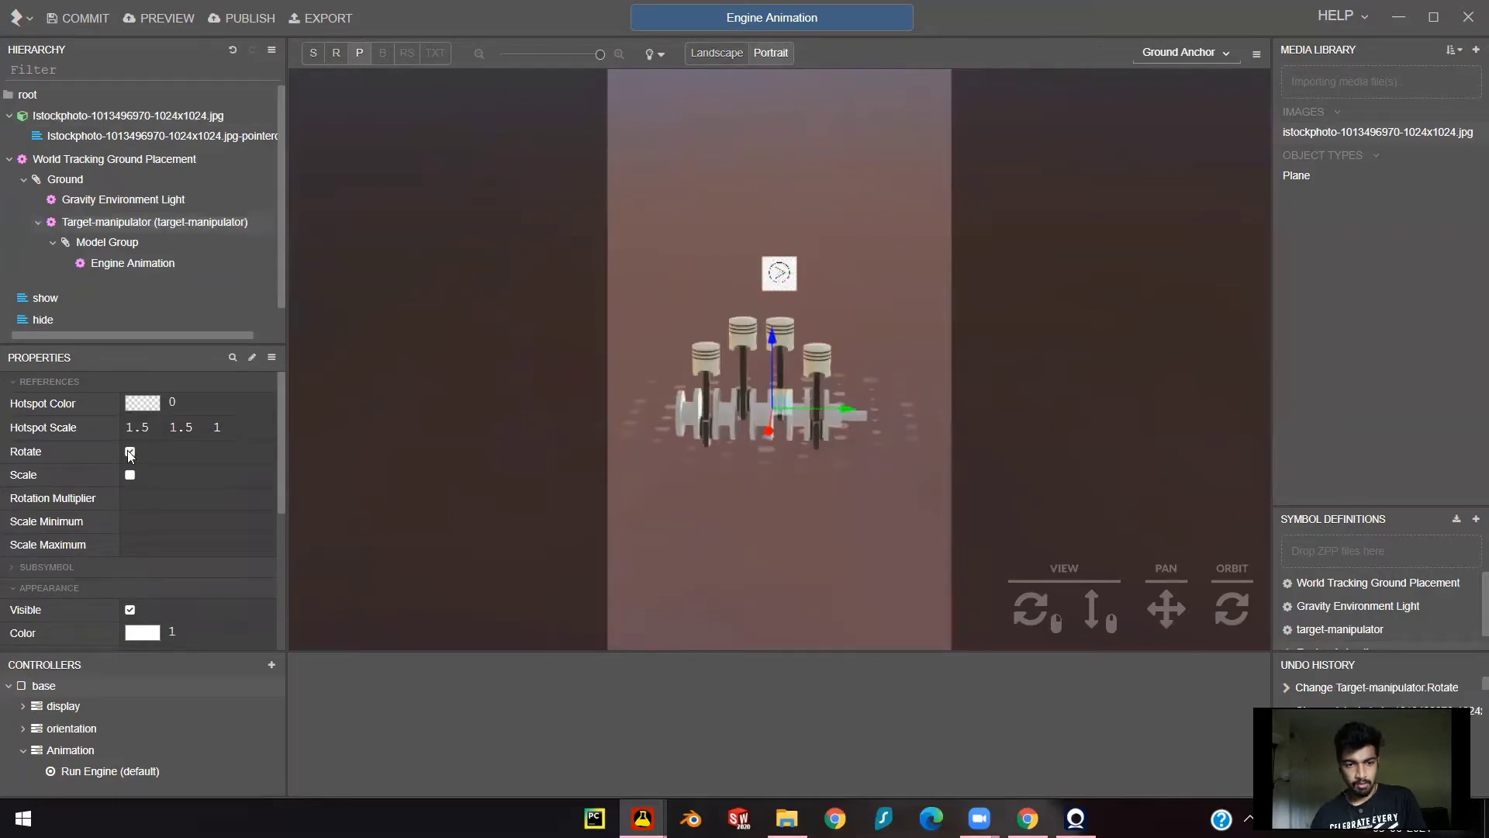
{"action": "left_click", "coordinate": [130, 475]}
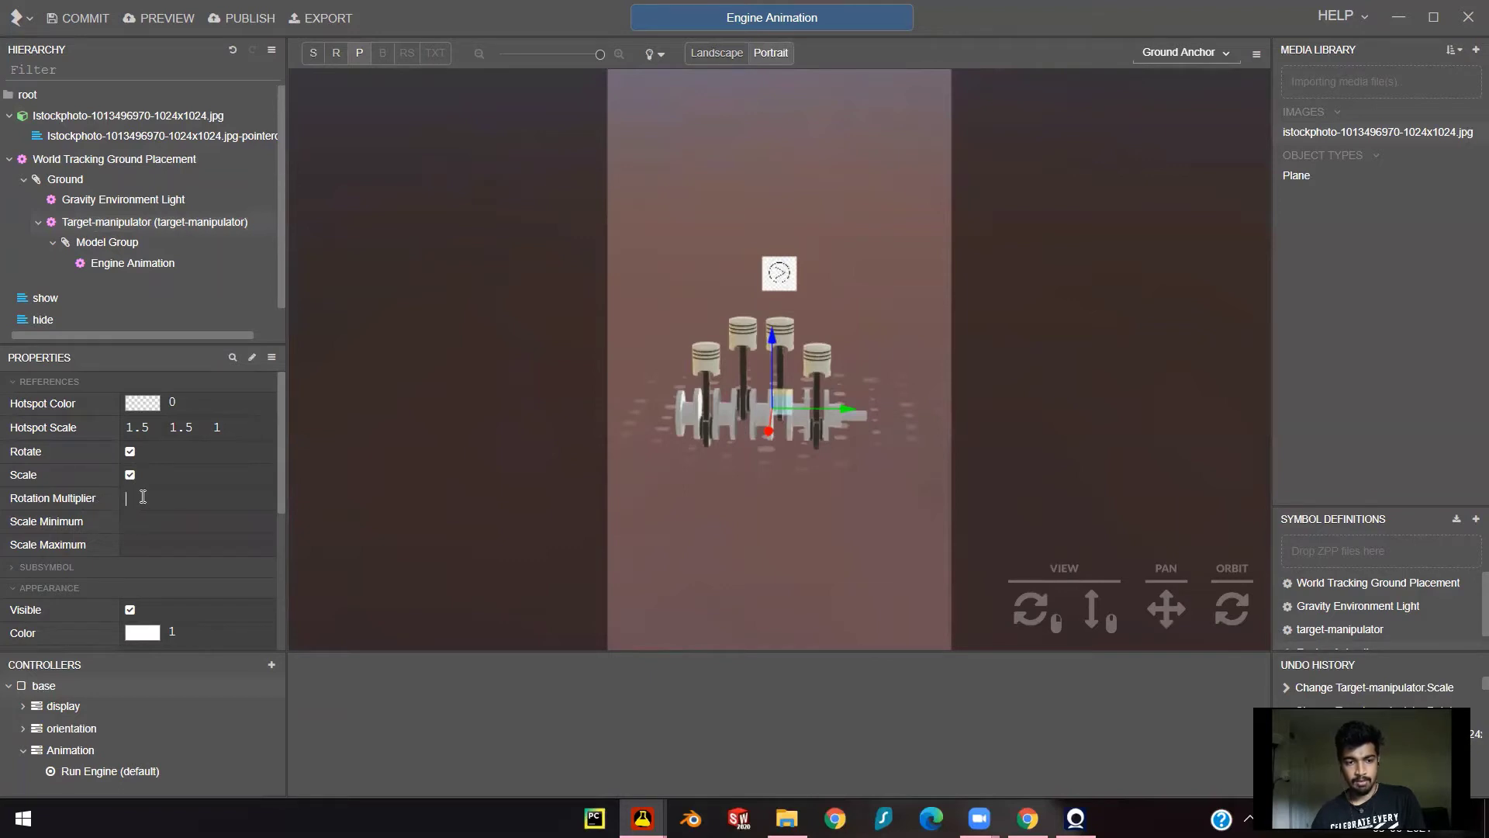
{"action": "type", "text": "150"}
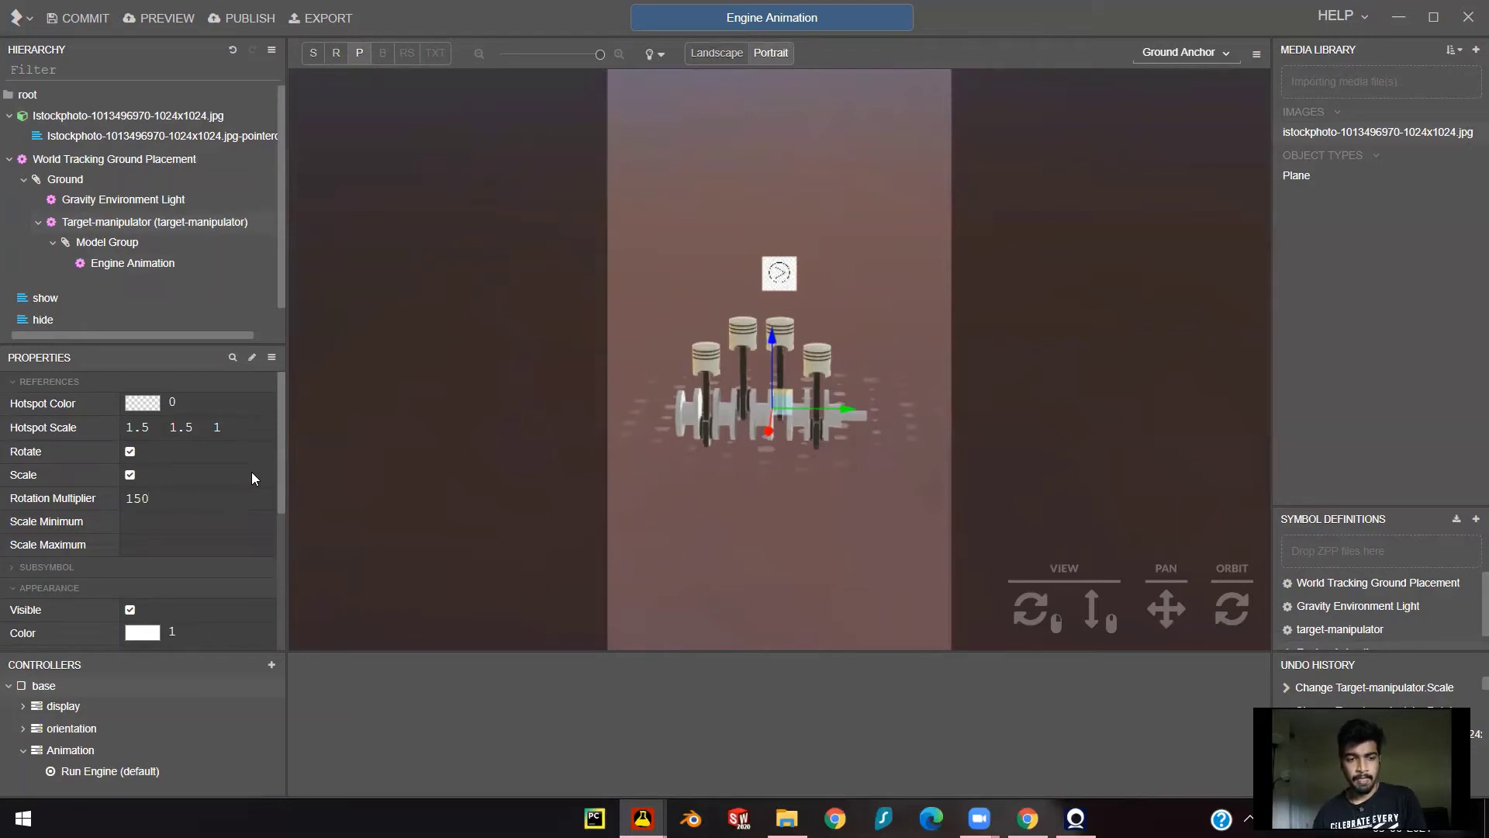
- Set the Target-manipulator's minimum scale to 0.3 and maximum scale to 1
{"action": "left_click", "coordinate": [152, 519]}
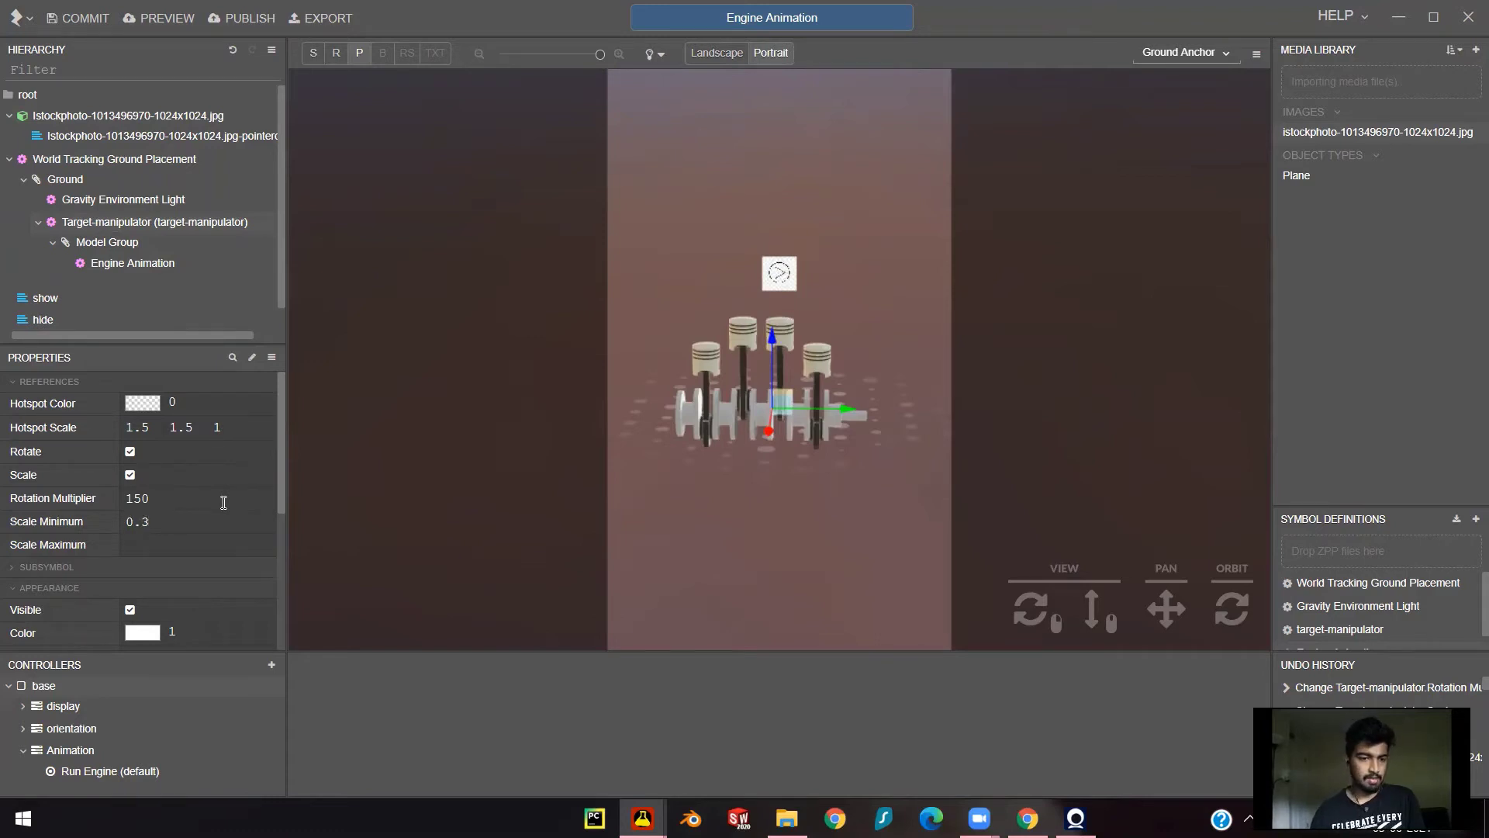
{"action": "left_click", "coordinate": [160, 540]}
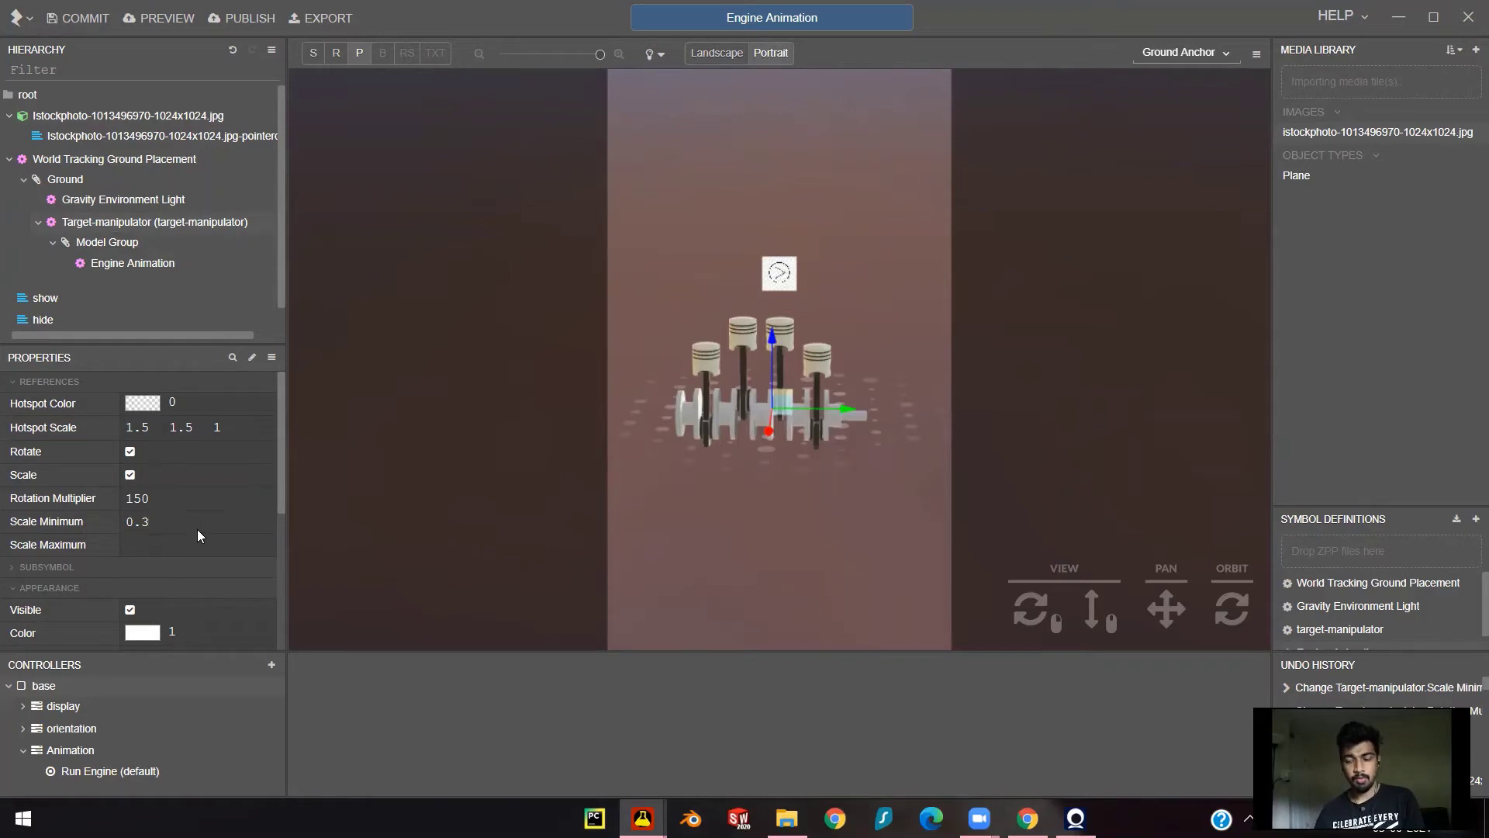
{"action": "type", "text": "1"}
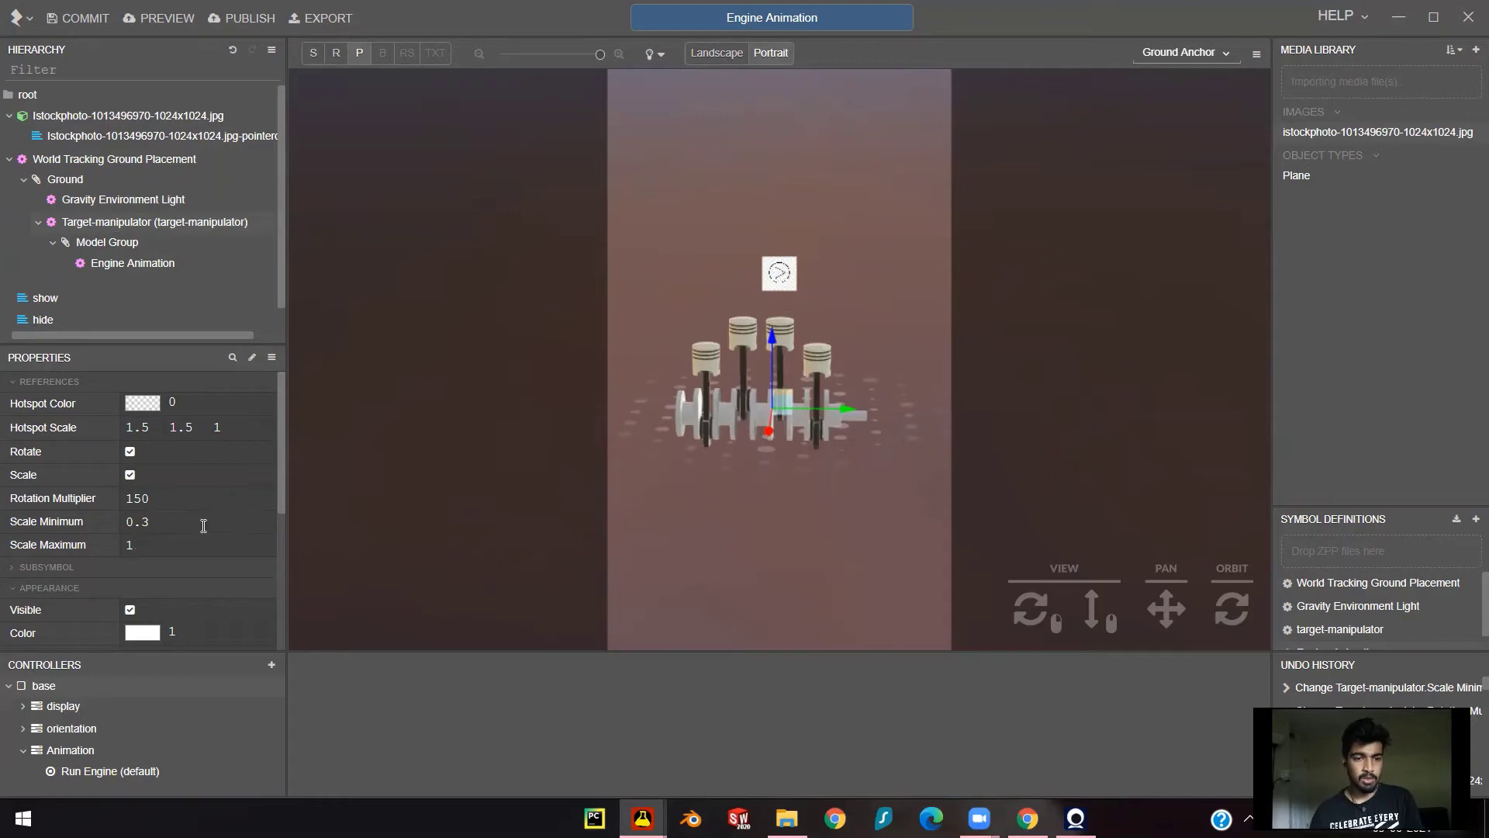
{"action": "scroll", "coordinate": [186, 512], "scroll_direction": "down", "scroll_amount": 1}
{"action": "scroll", "coordinate": [207, 487], "scroll_direction": "up", "scroll_amount": 1}
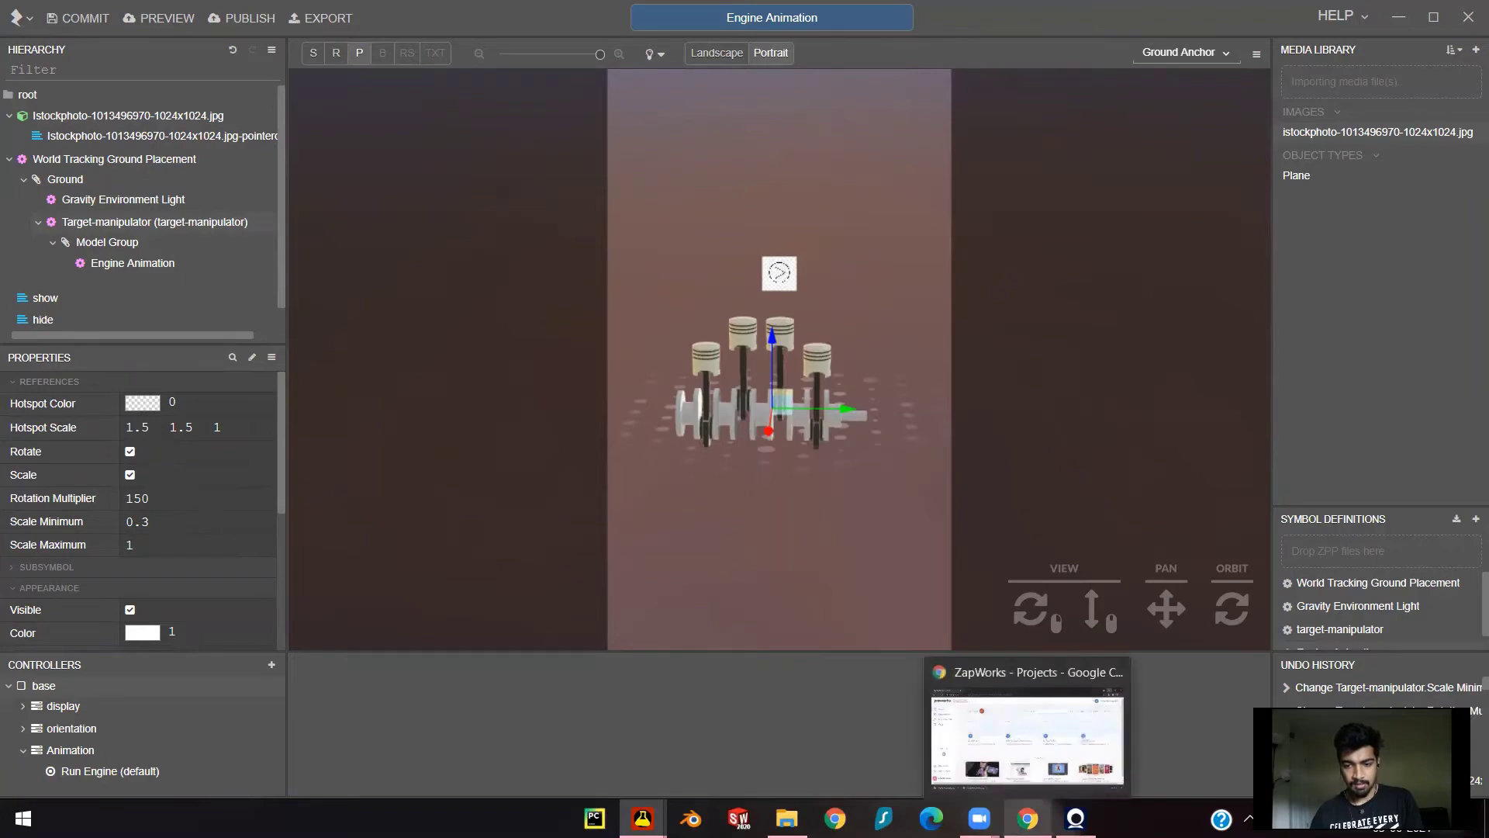
- Switch to the ZapWorks projects page in Chrome and start a new Studio project named Engine Animation
{"action": "left_click", "coordinate": [1028, 818]}
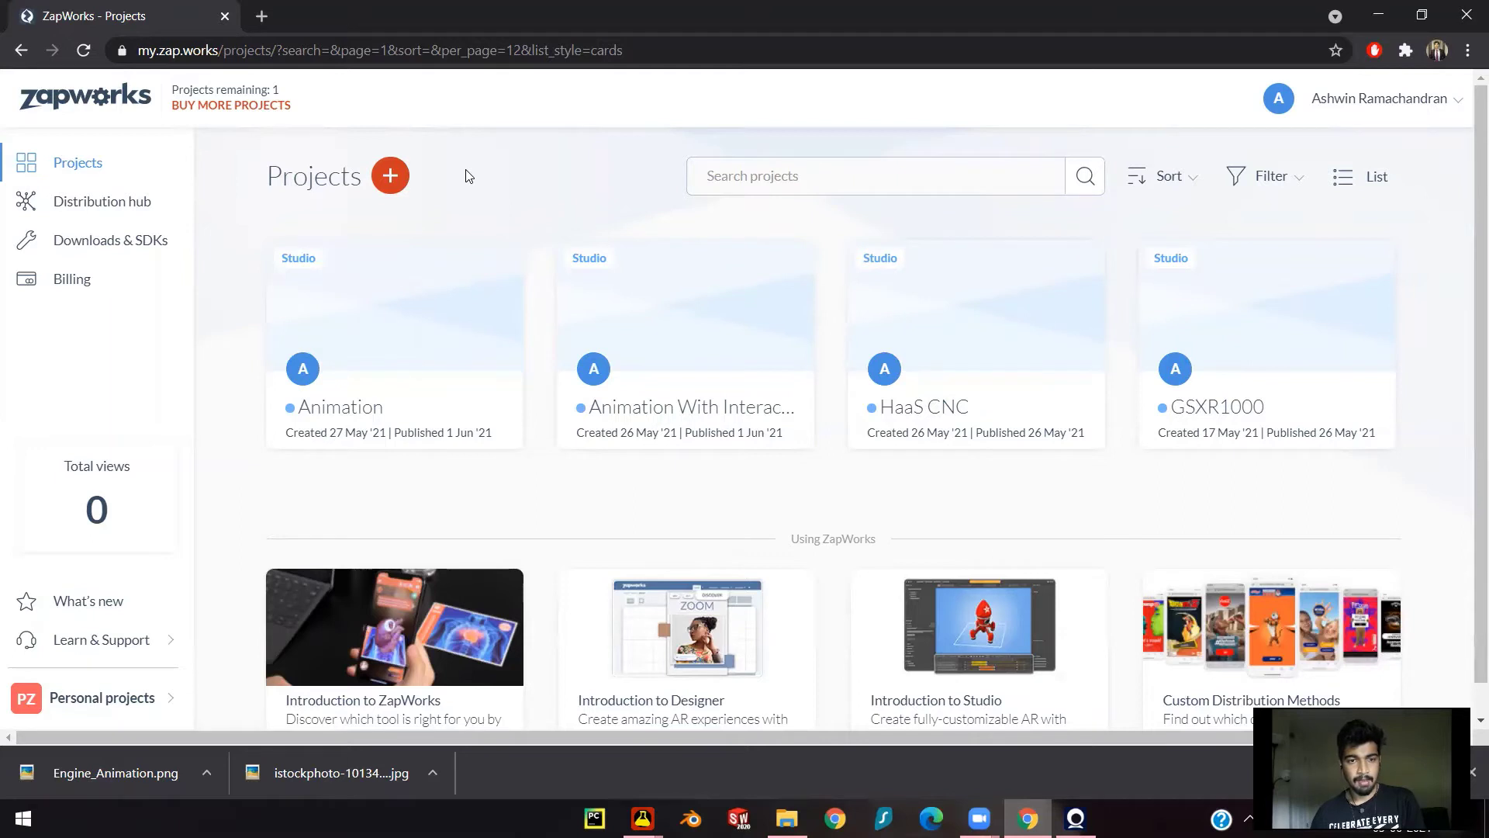
{"action": "double_click", "coordinate": [275, 90]}
{"action": "left_click", "coordinate": [318, 114]}
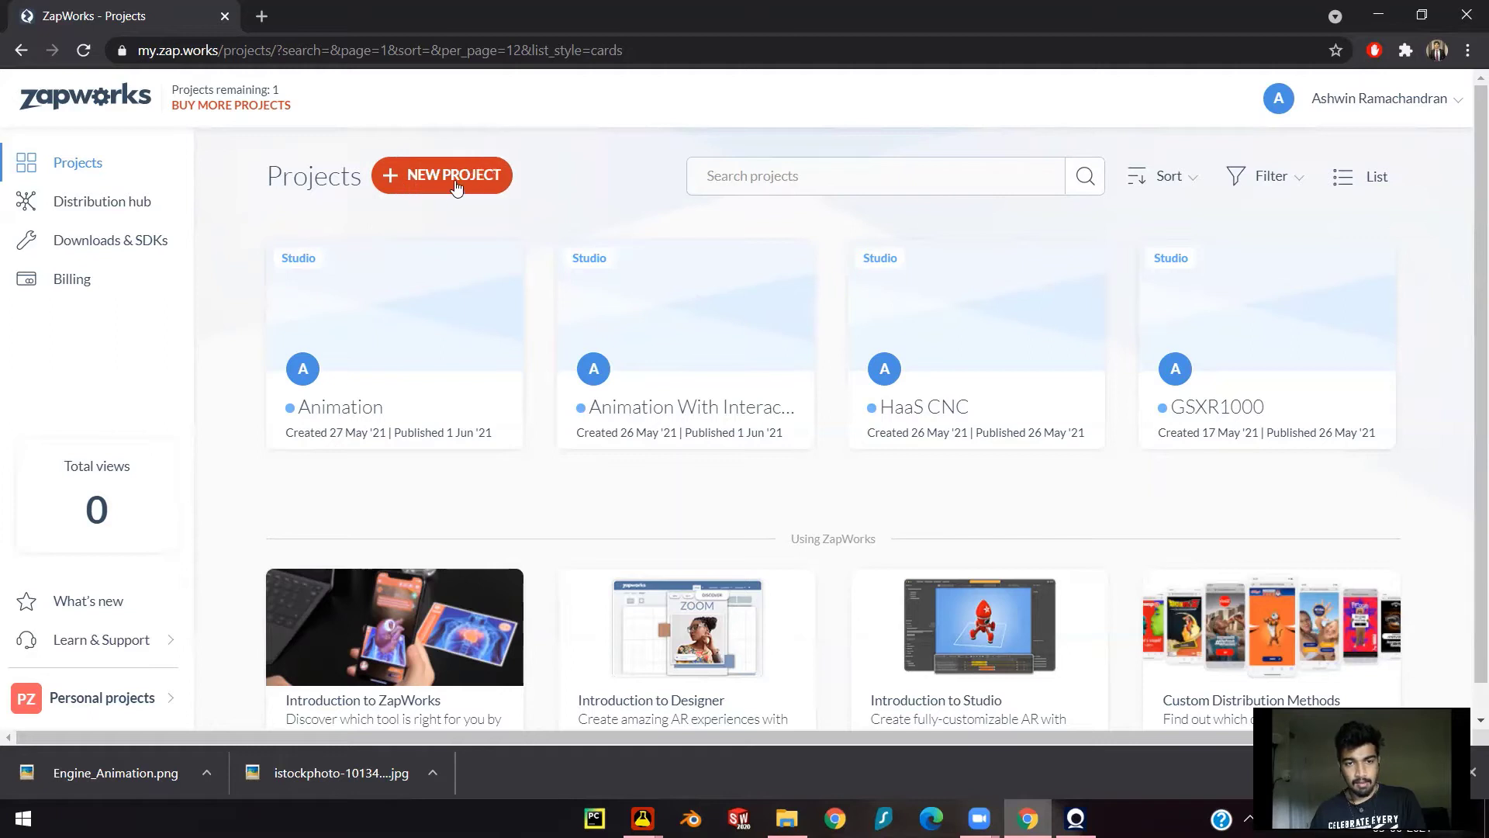
{"action": "left_click", "coordinate": [452, 180]}
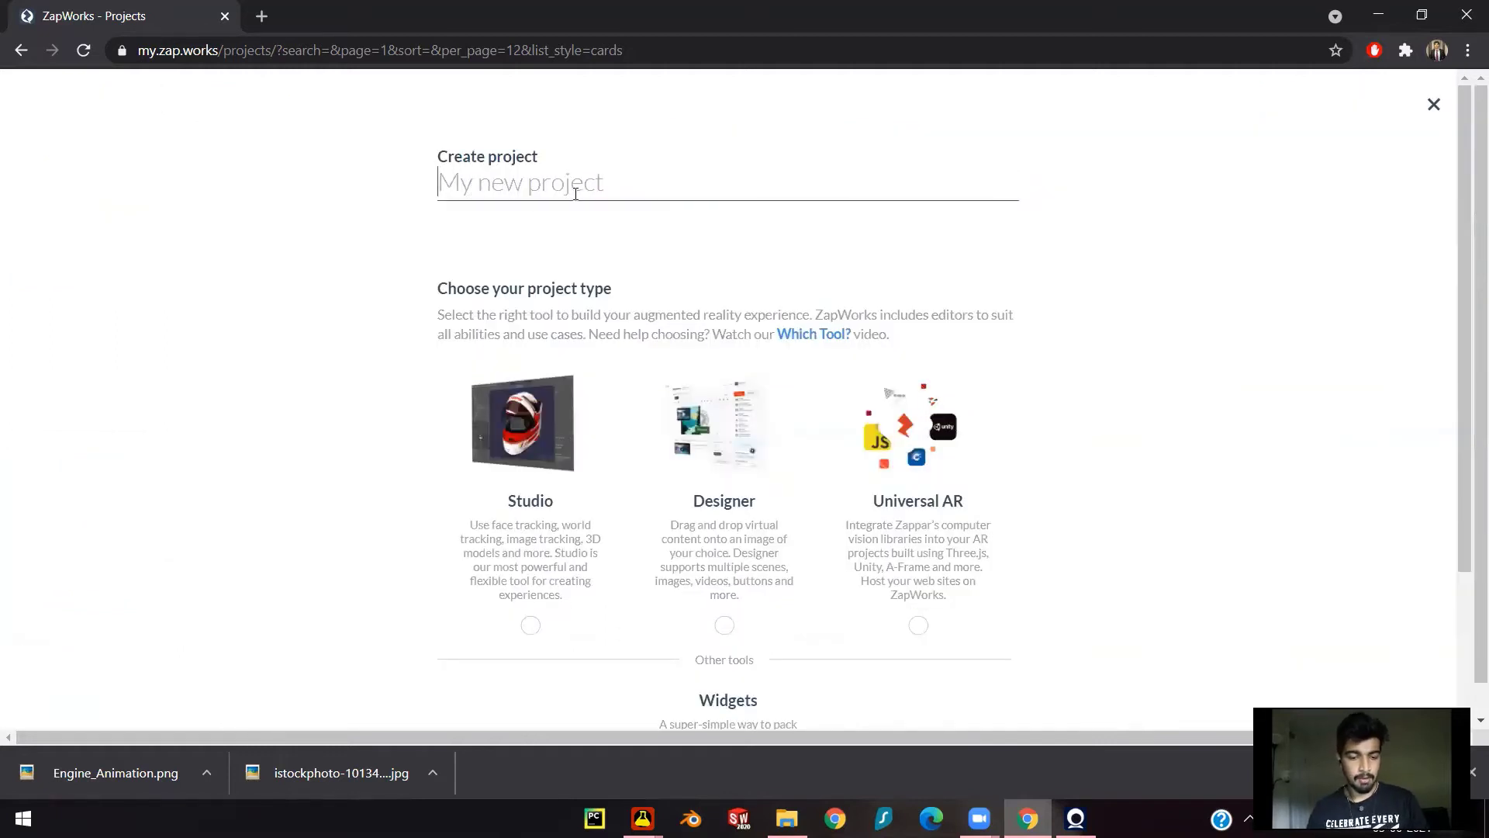
{"action": "type", "text": "Engine A"}
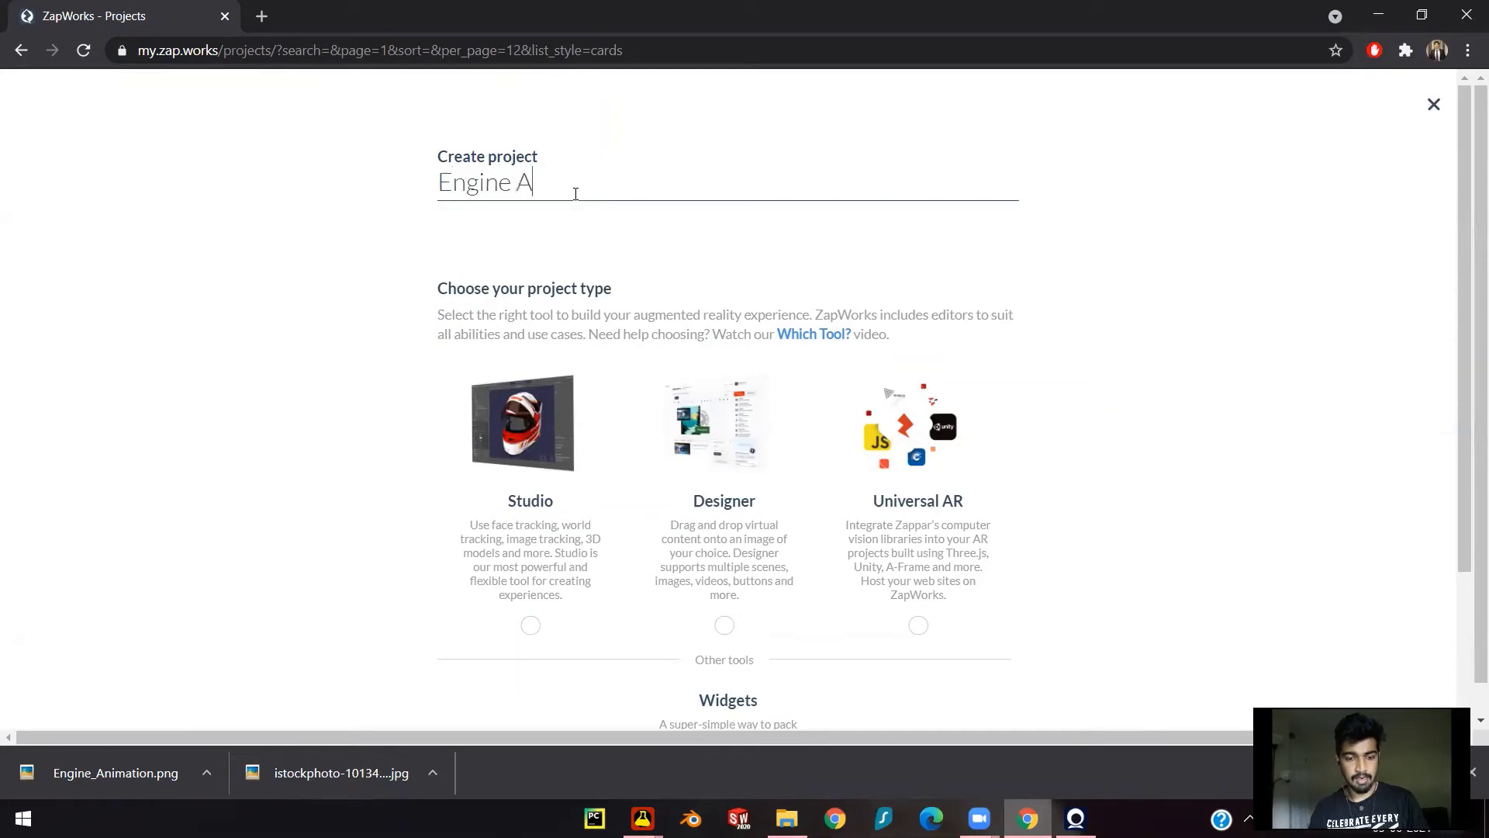
{"action": "type", "text": "nimation"}
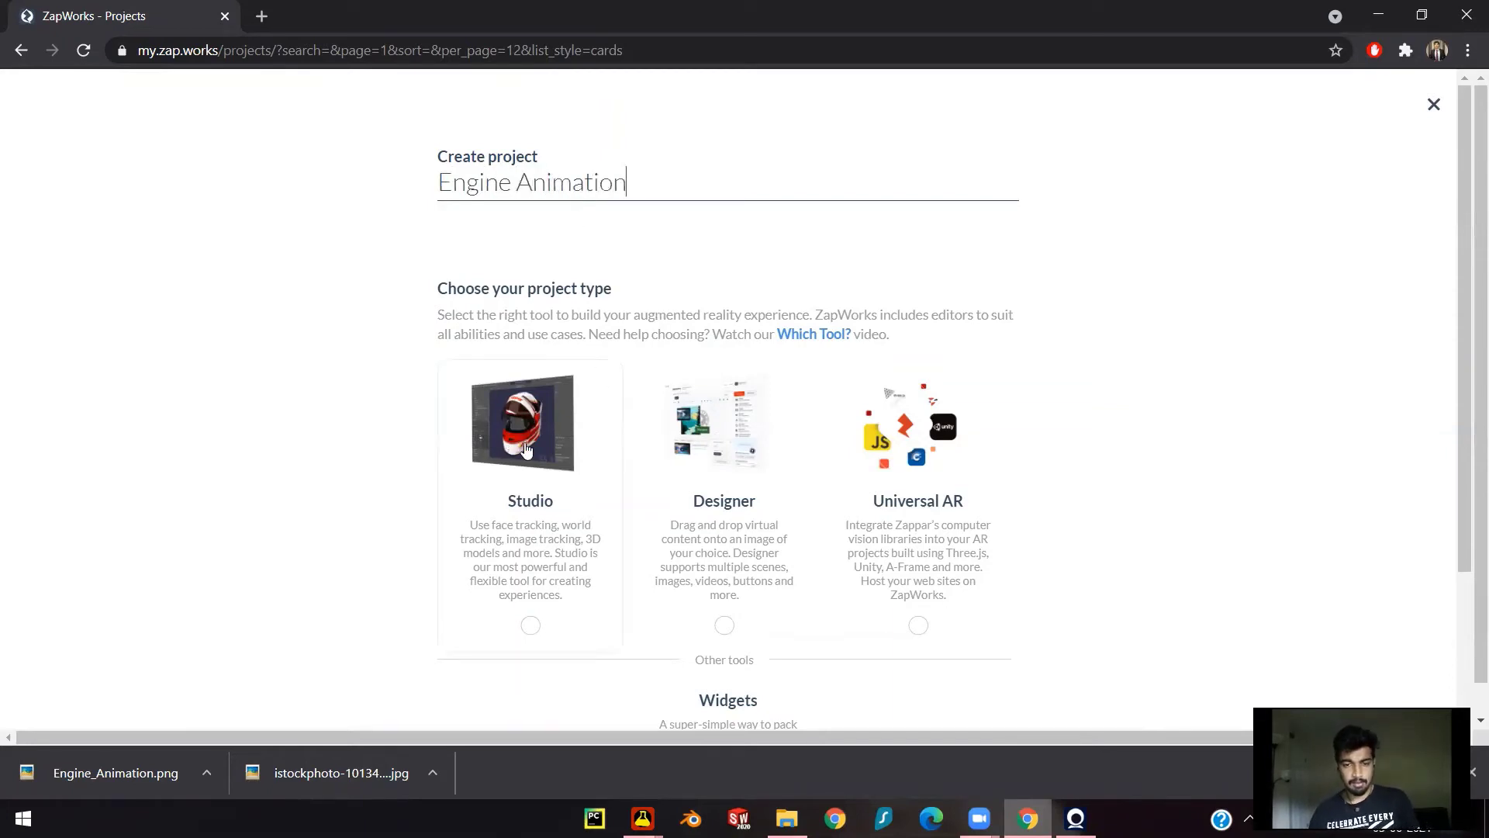
{"action": "scroll", "coordinate": [525, 450], "scroll_direction": "down", "scroll_amount": 3}
{"action": "left_click", "coordinate": [554, 265]}
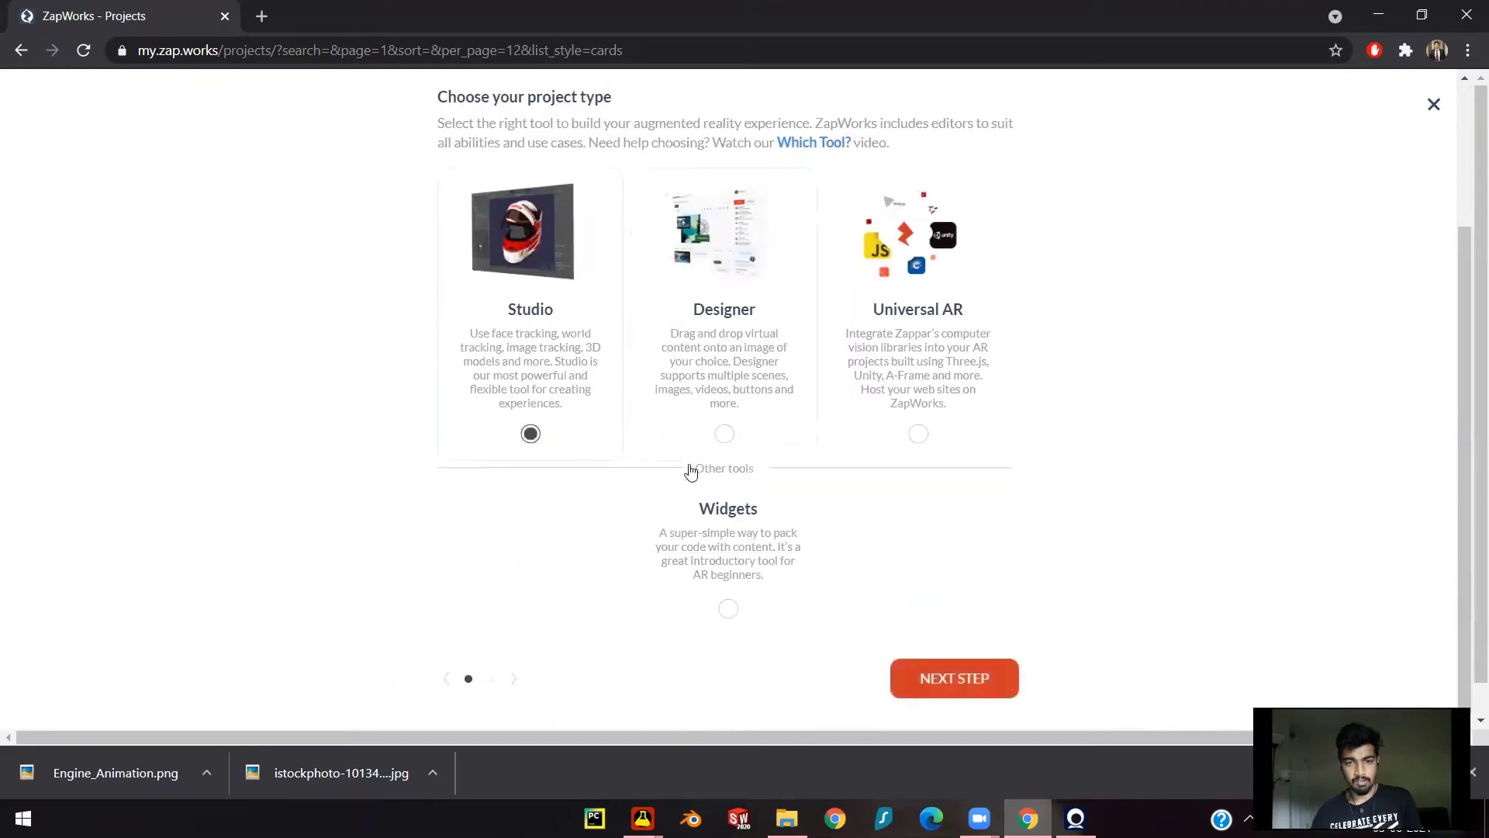
{"action": "left_click", "coordinate": [957, 682]}
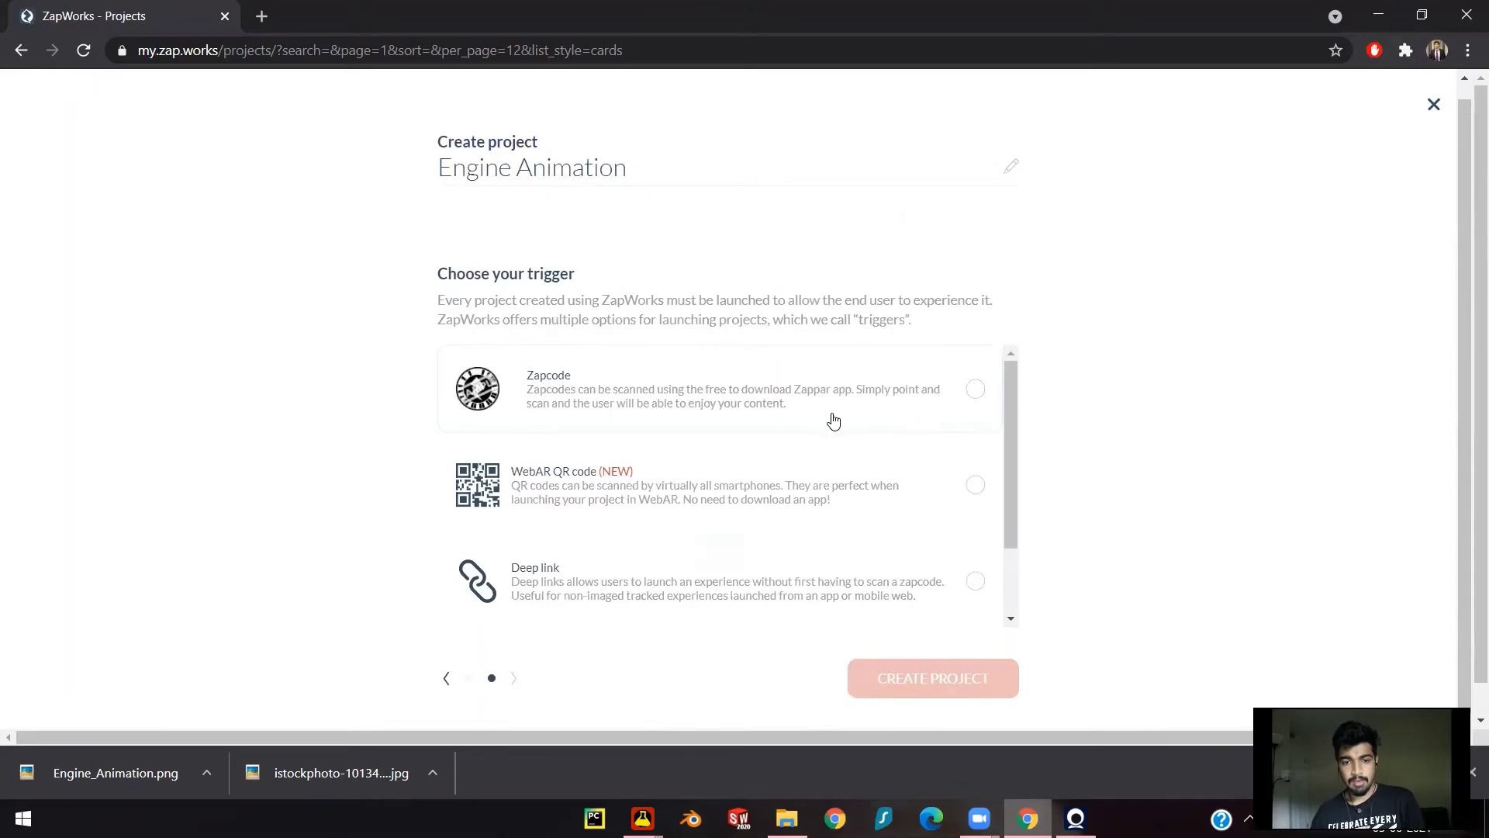
- Choose Zapcode as the new project's trigger and create the project
{"action": "scroll", "coordinate": [745, 404], "scroll_direction": "down", "scroll_amount": 1}
{"action": "scroll", "coordinate": [585, 392], "scroll_direction": "up", "scroll_amount": 1}
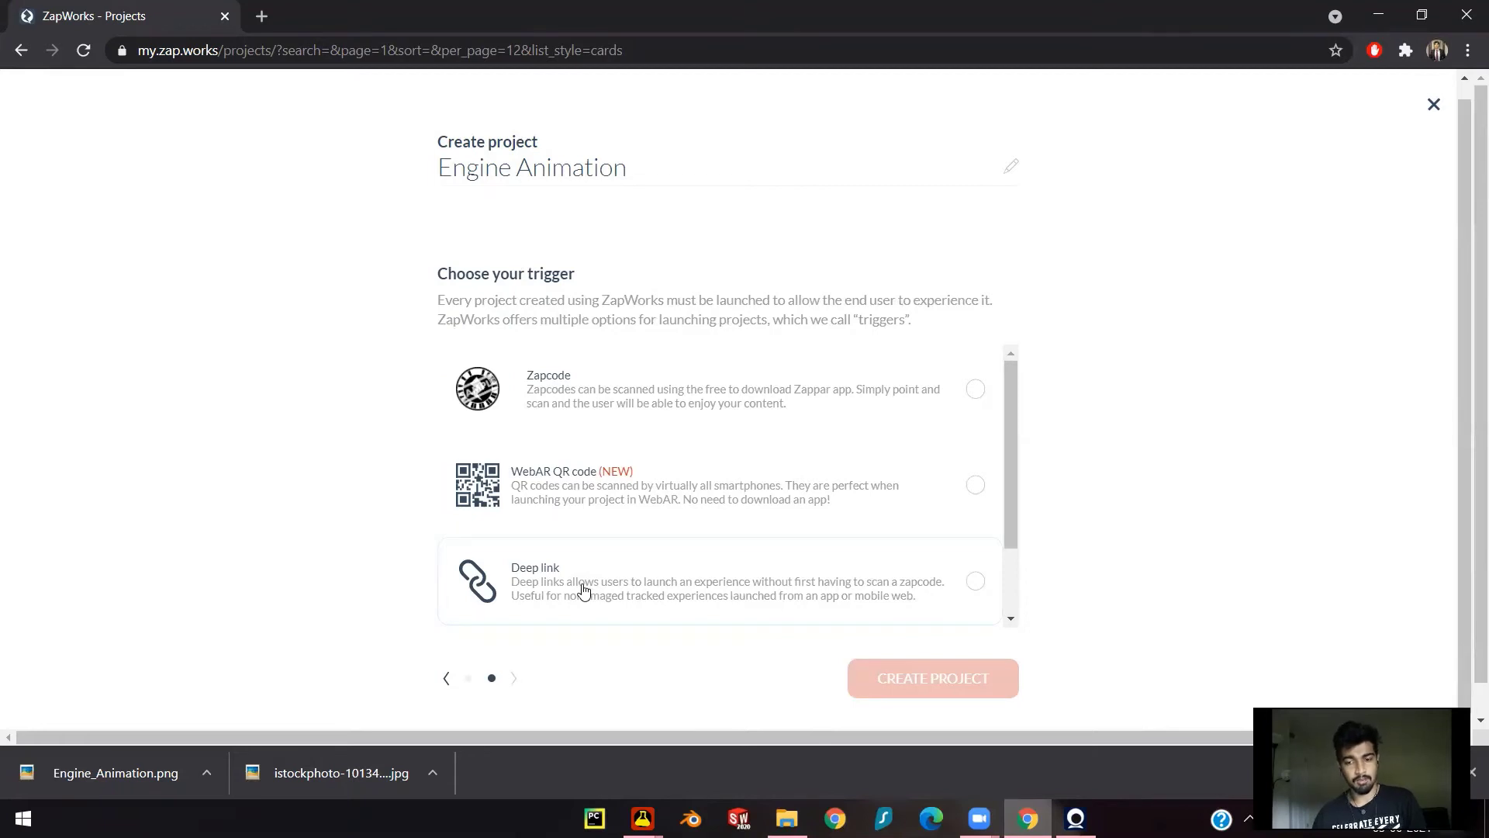
{"action": "left_click", "coordinate": [573, 396]}
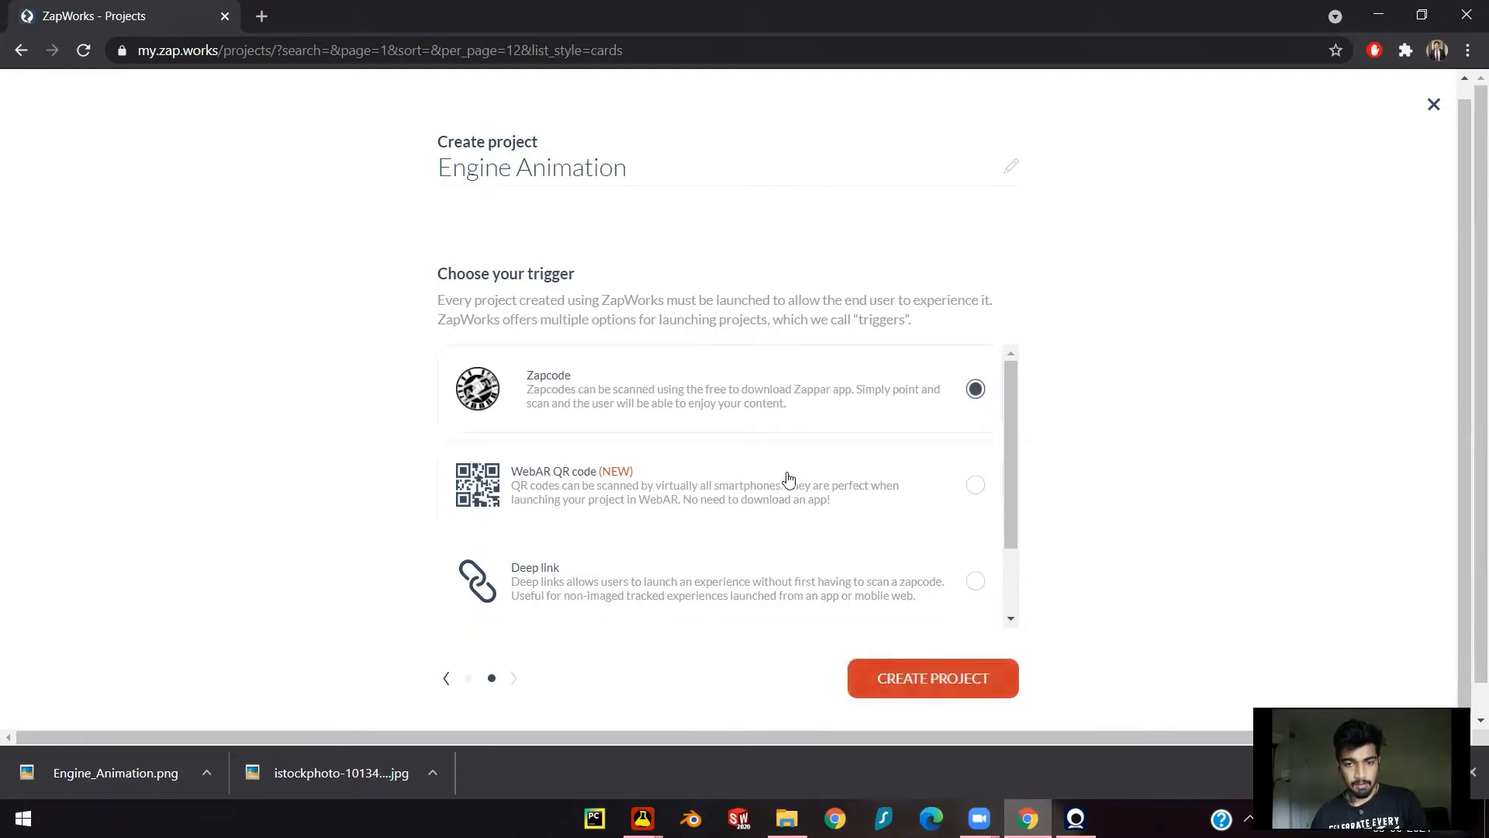
{"action": "left_click", "coordinate": [959, 693]}
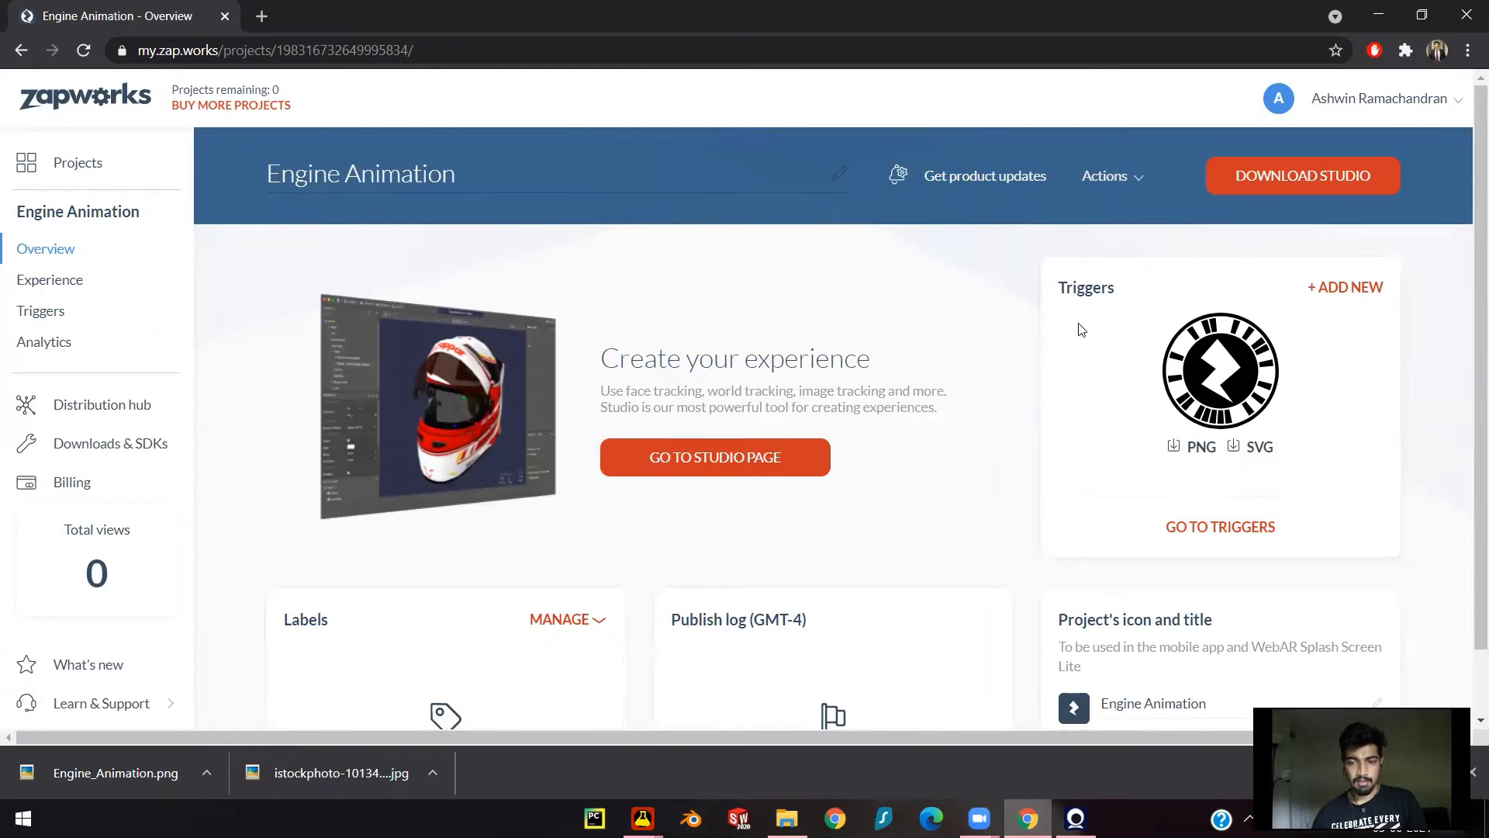
- Download the project's zapcode as a PNG, replacing Engine_Animation.png in the Zapworks Tutorials folder
{"action": "left_click", "coordinate": [1198, 450]}
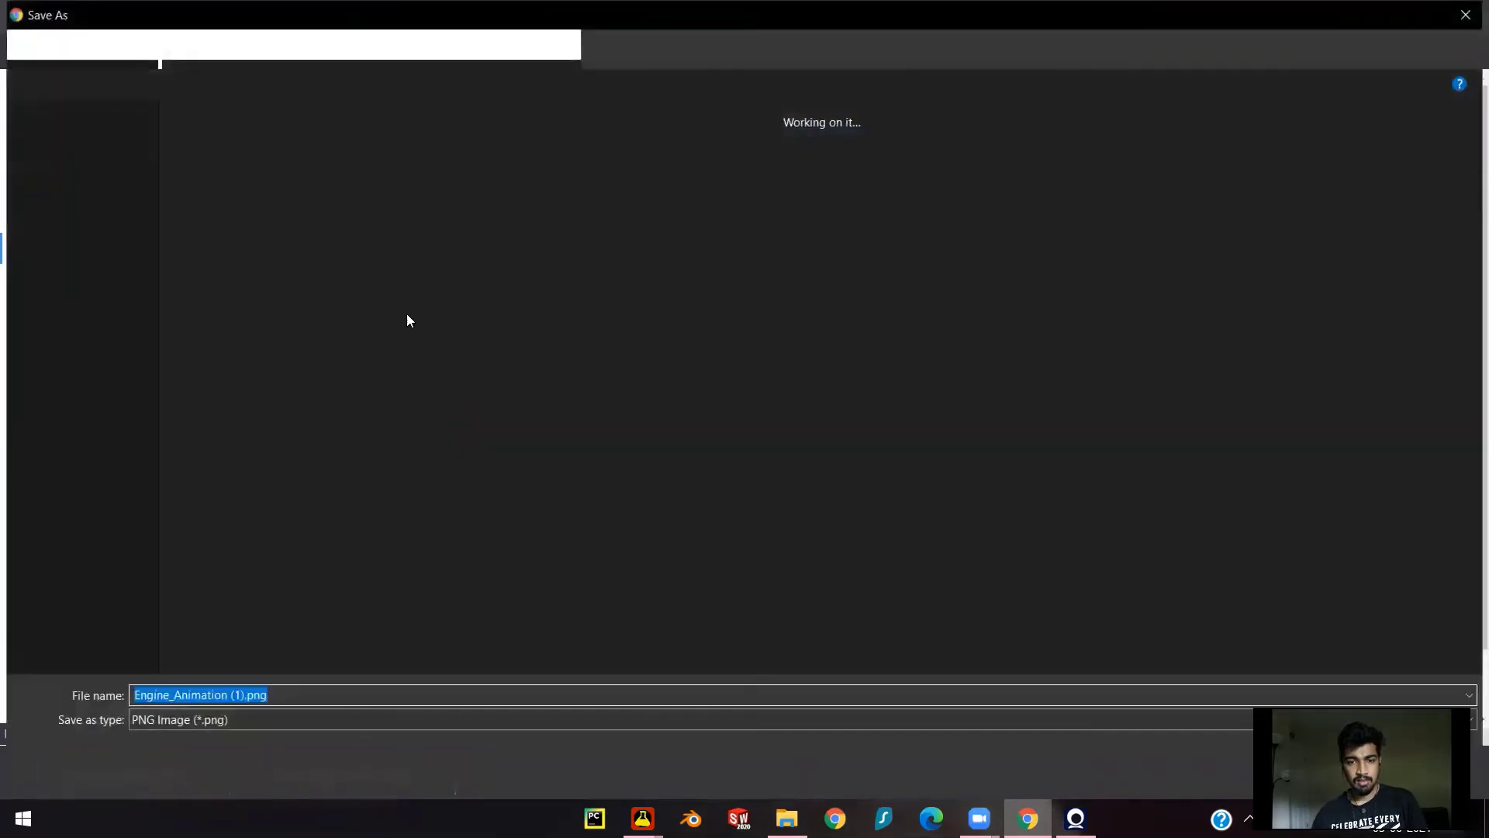
{"action": "left_click", "coordinate": [563, 222]}
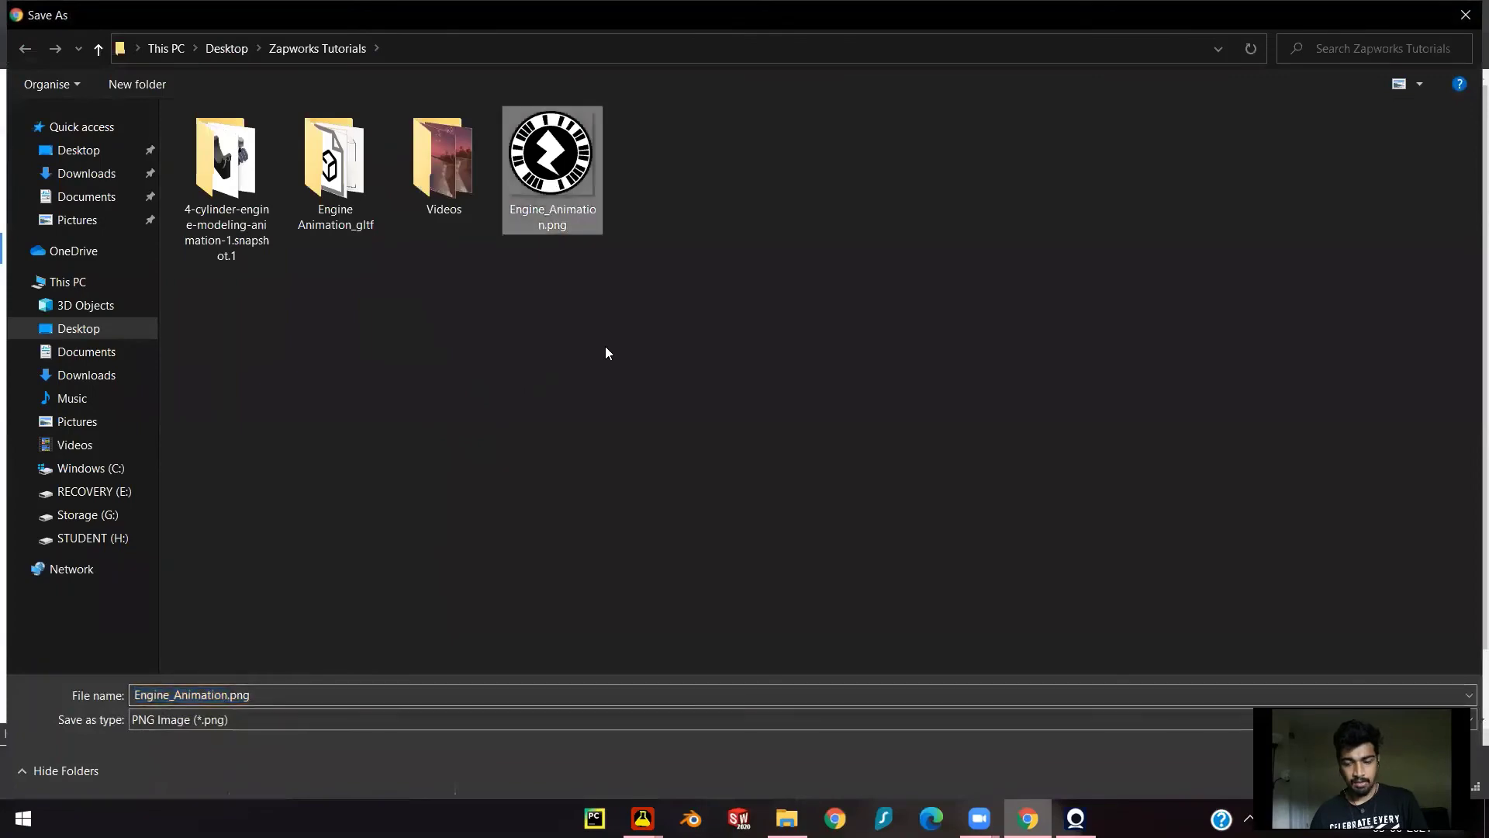
{"action": "key", "text": "Return"}
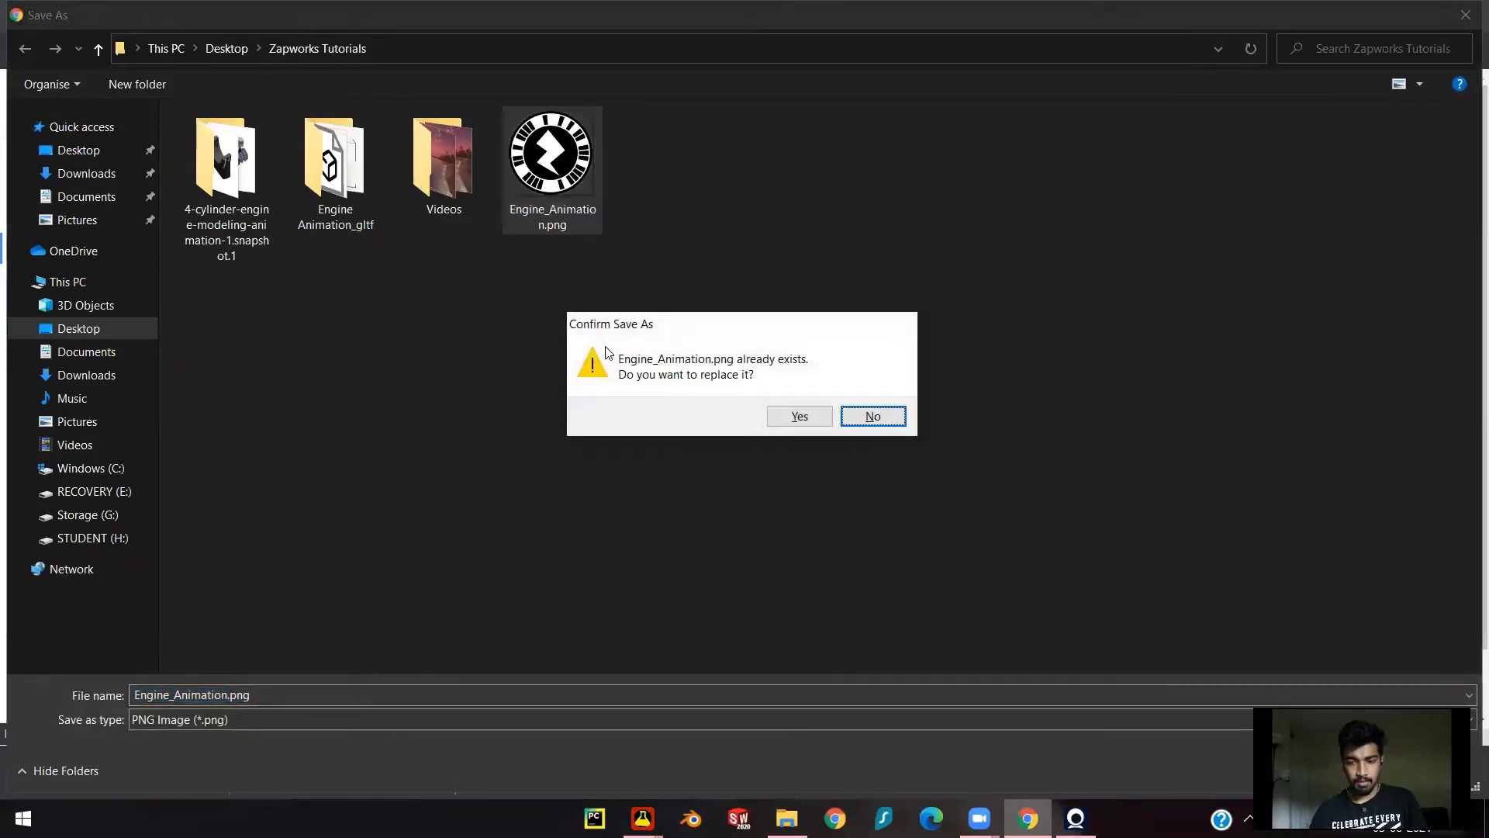
{"action": "key", "text": "Left"}
{"action": "key", "text": "Return"}
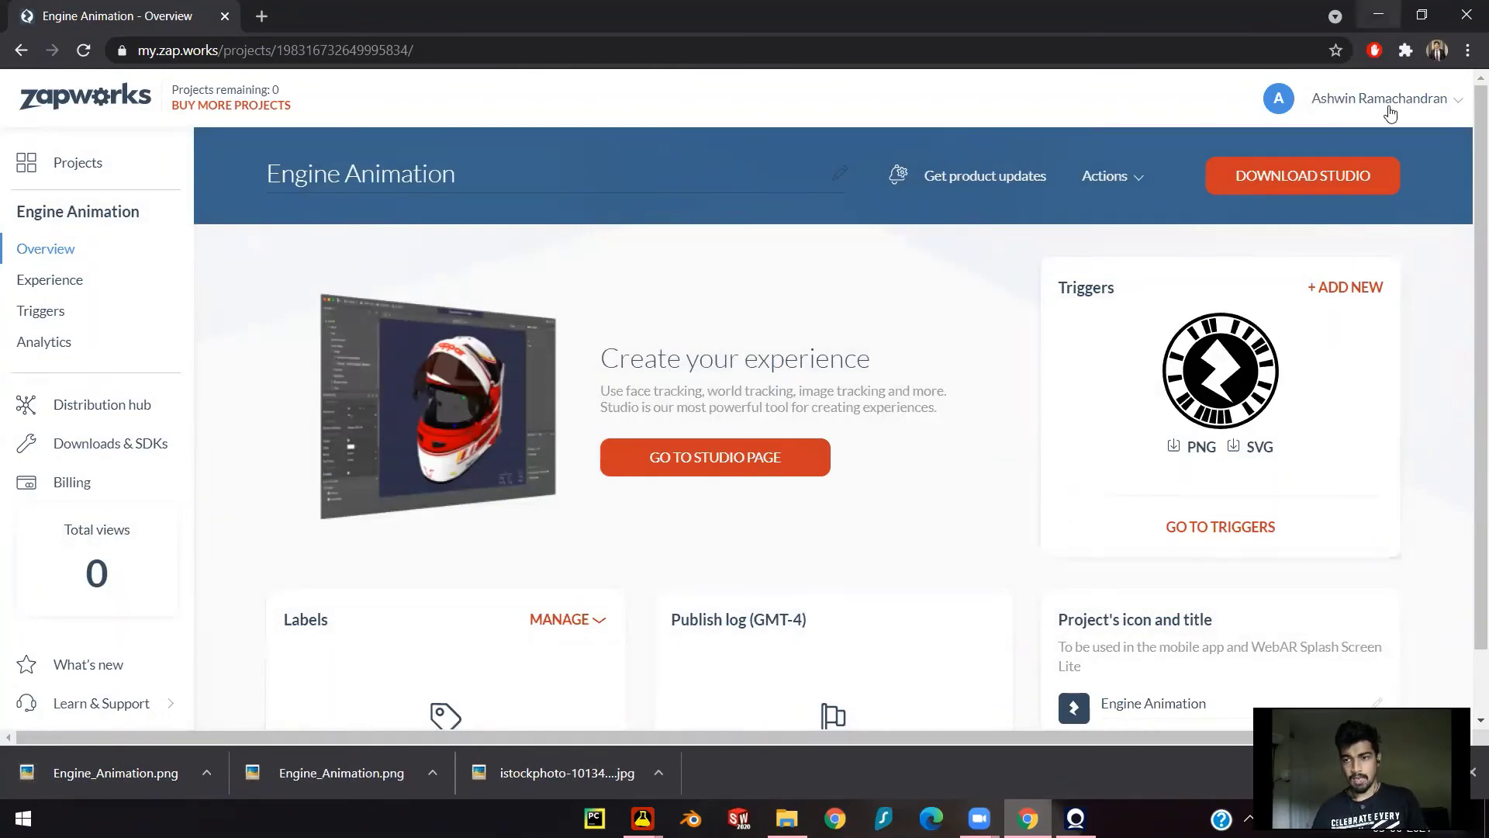
- Return to ZapWorks Studio, log in to ZapWorks through the browser for publishing, and retry the connection
{"action": "left_click", "coordinate": [1378, 14]}
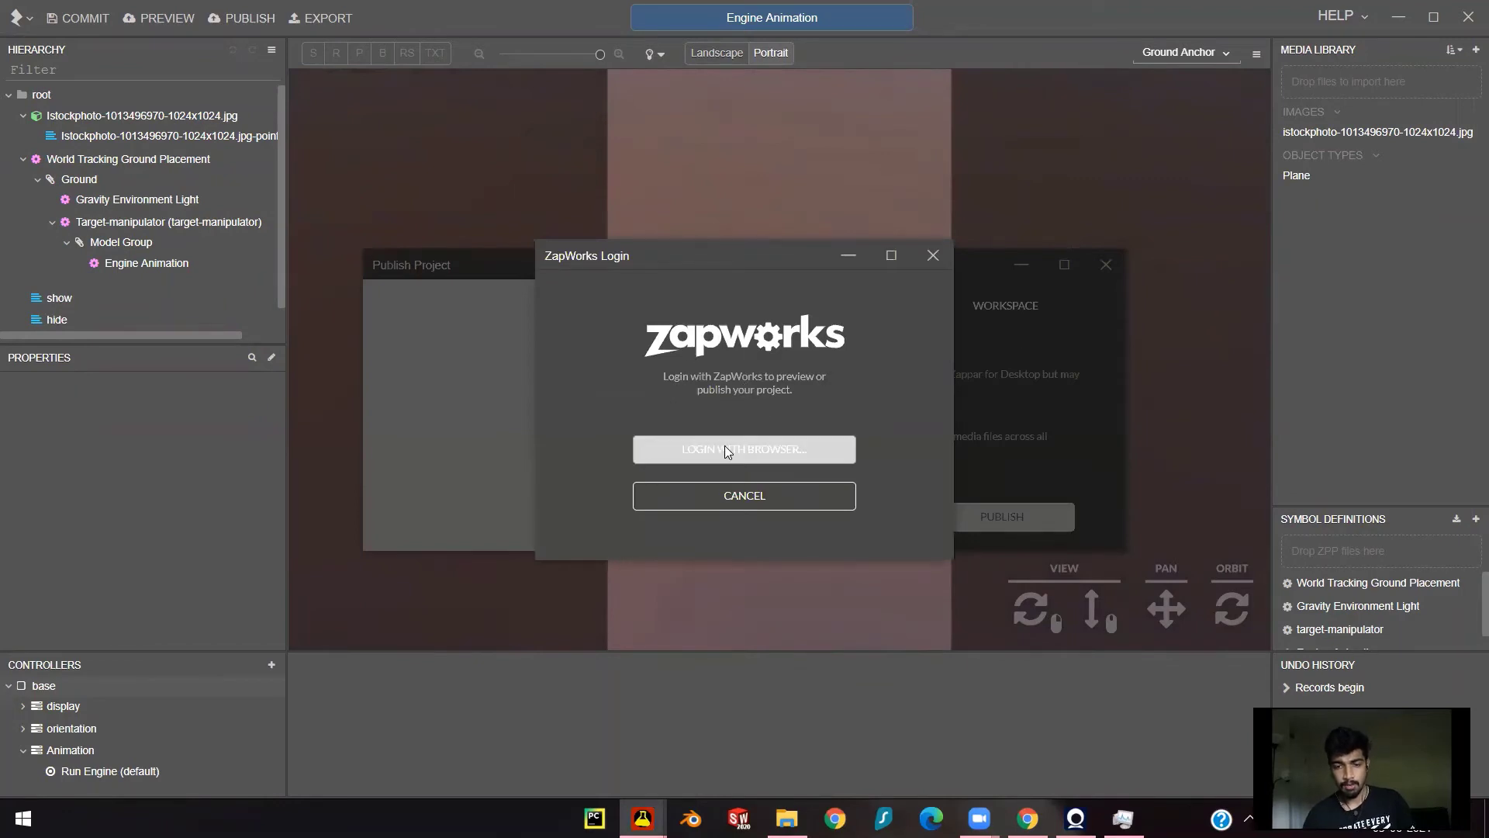
{"action": "left_click", "coordinate": [744, 449]}
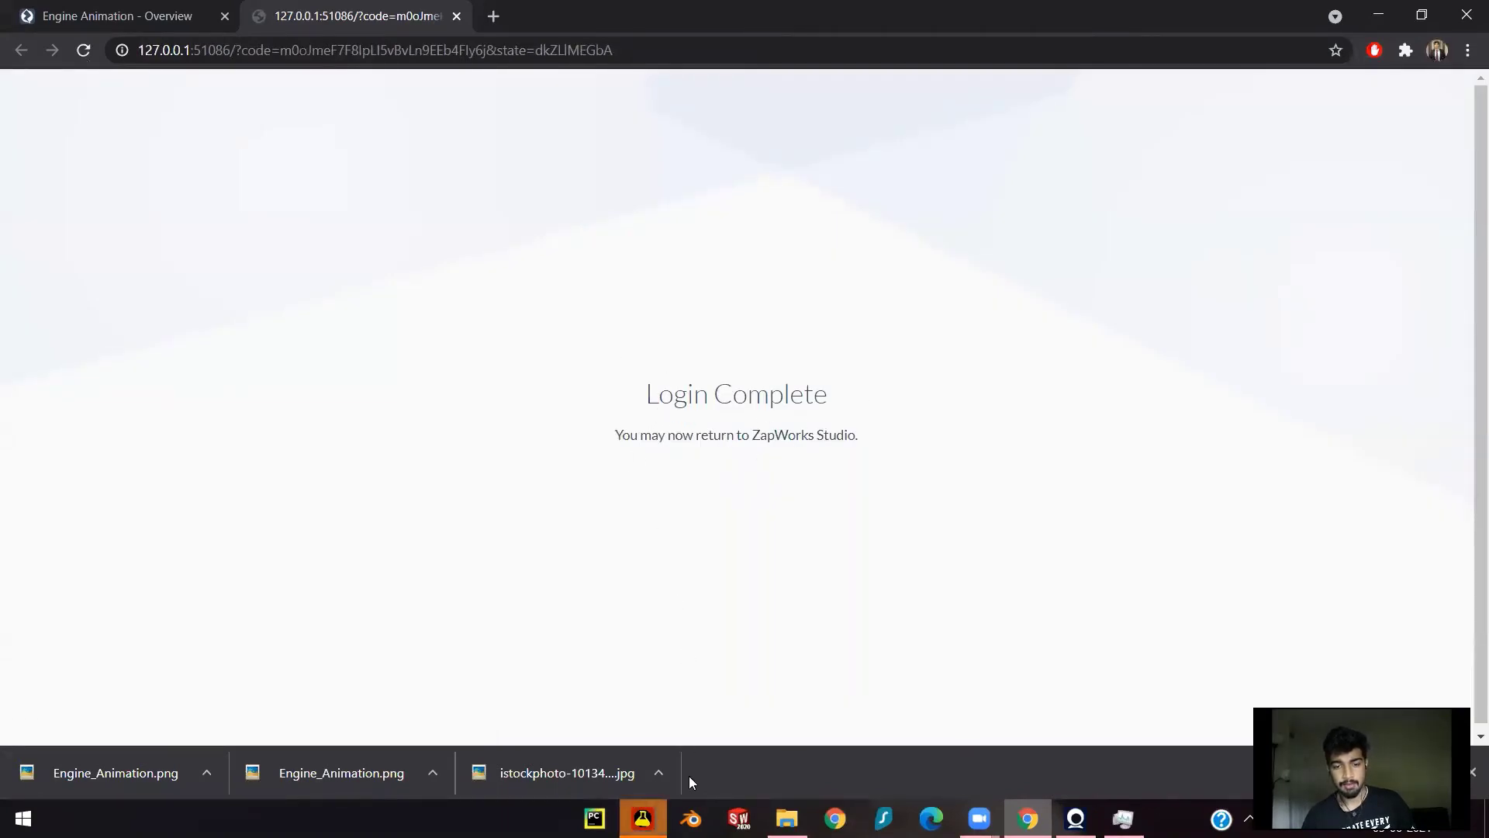
{"action": "left_click", "coordinate": [643, 818]}
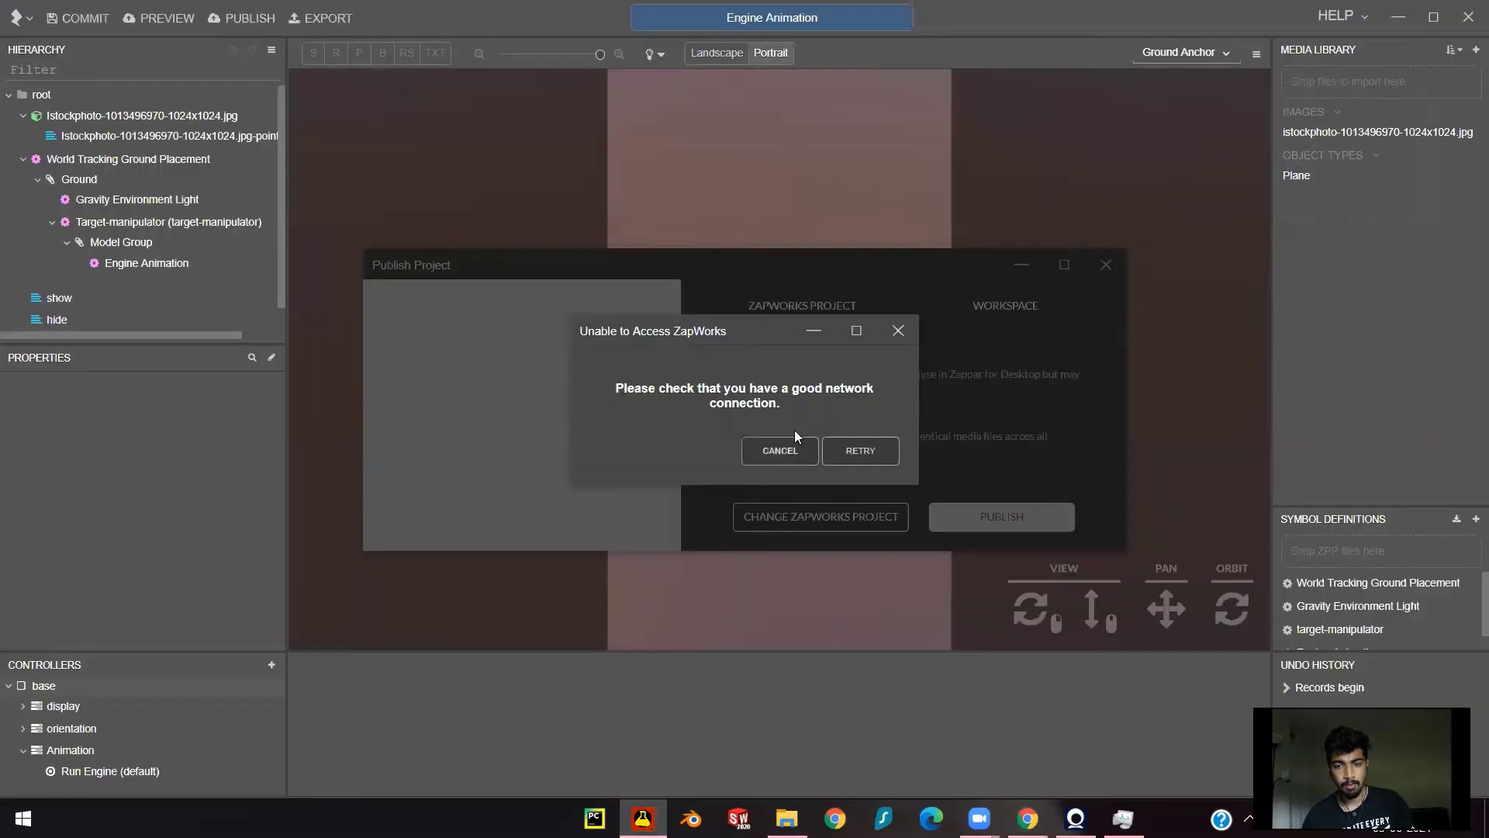
{"action": "left_click", "coordinate": [845, 451]}
{"action": "left_click", "coordinate": [794, 453]}
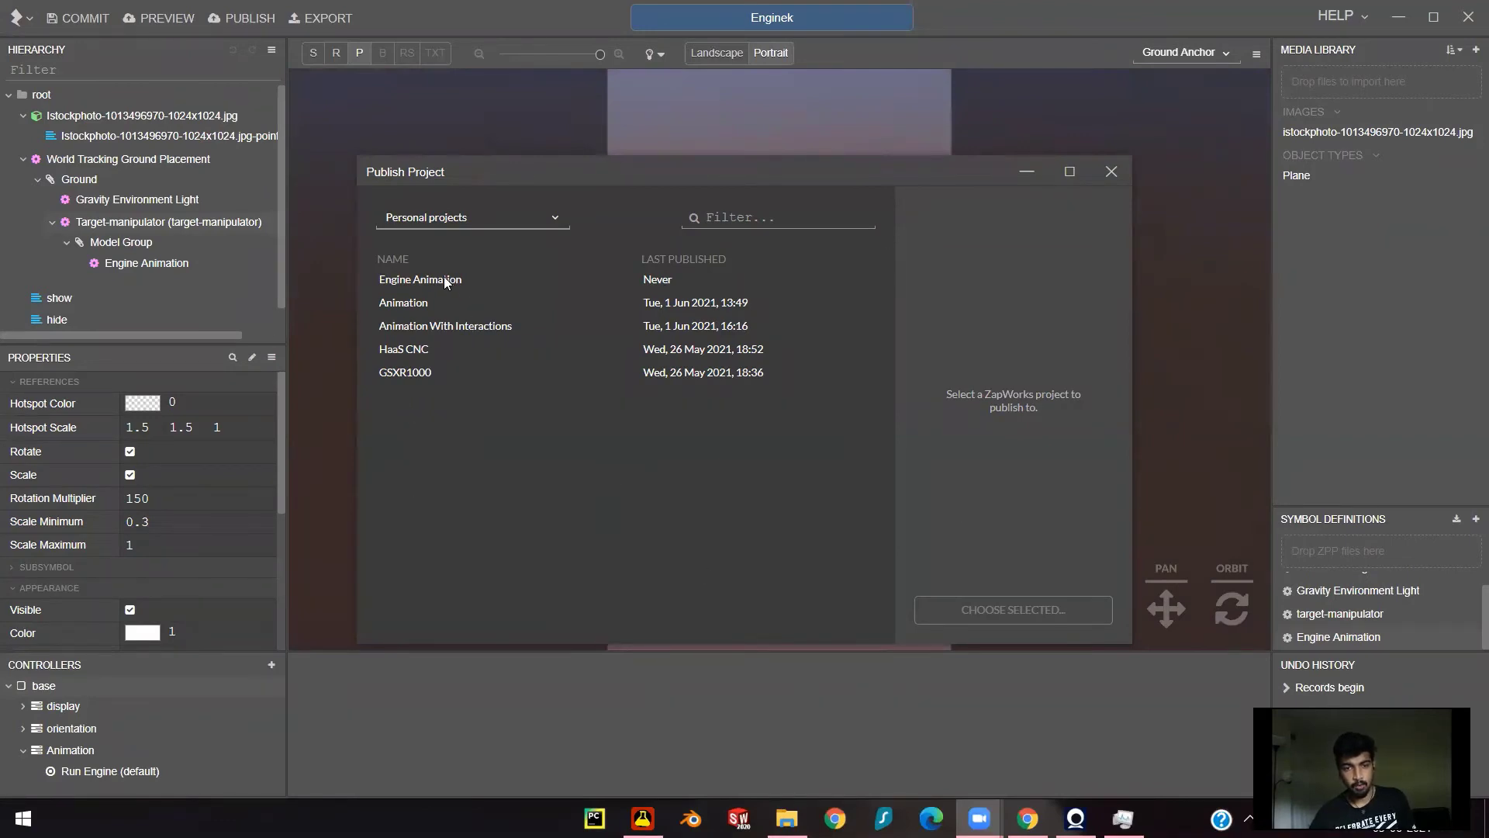
- Choose the Engine Animation project from the personal projects as the publishing target and publish to it
{"action": "left_click", "coordinate": [412, 282]}
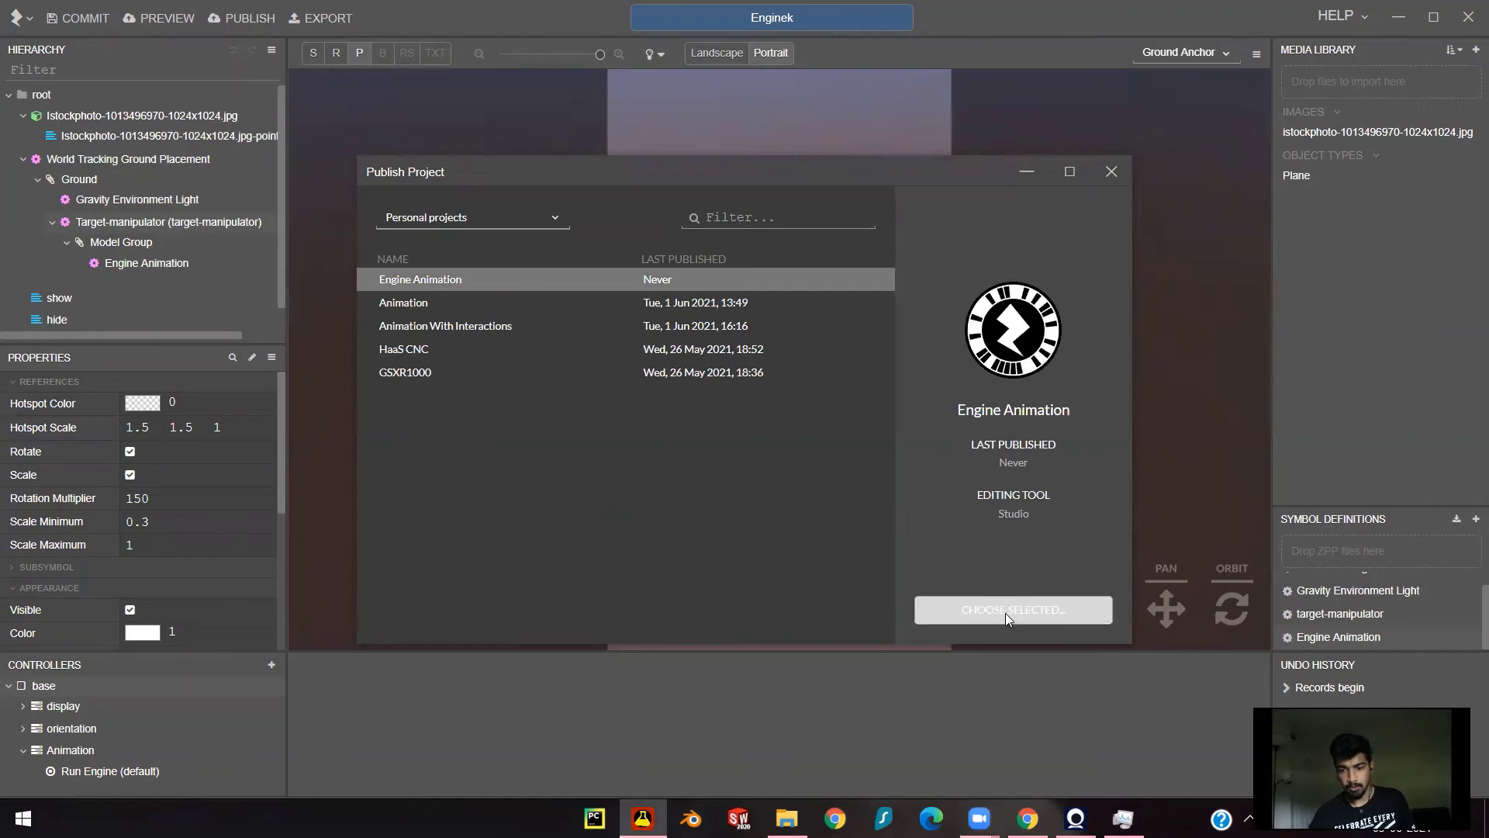
{"action": "left_click", "coordinate": [1029, 611]}
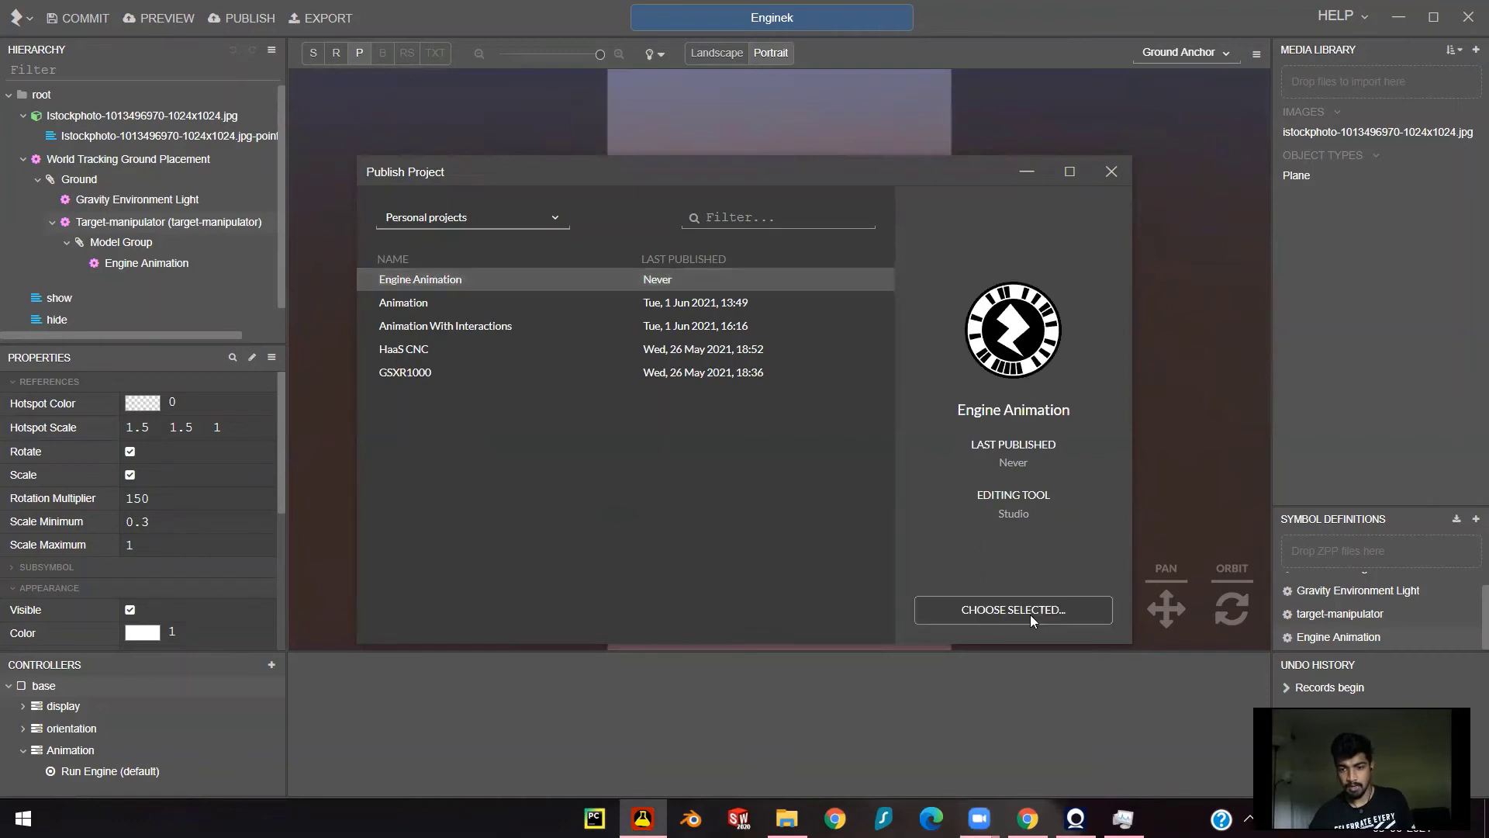
{"action": "left_click", "coordinate": [999, 518]}
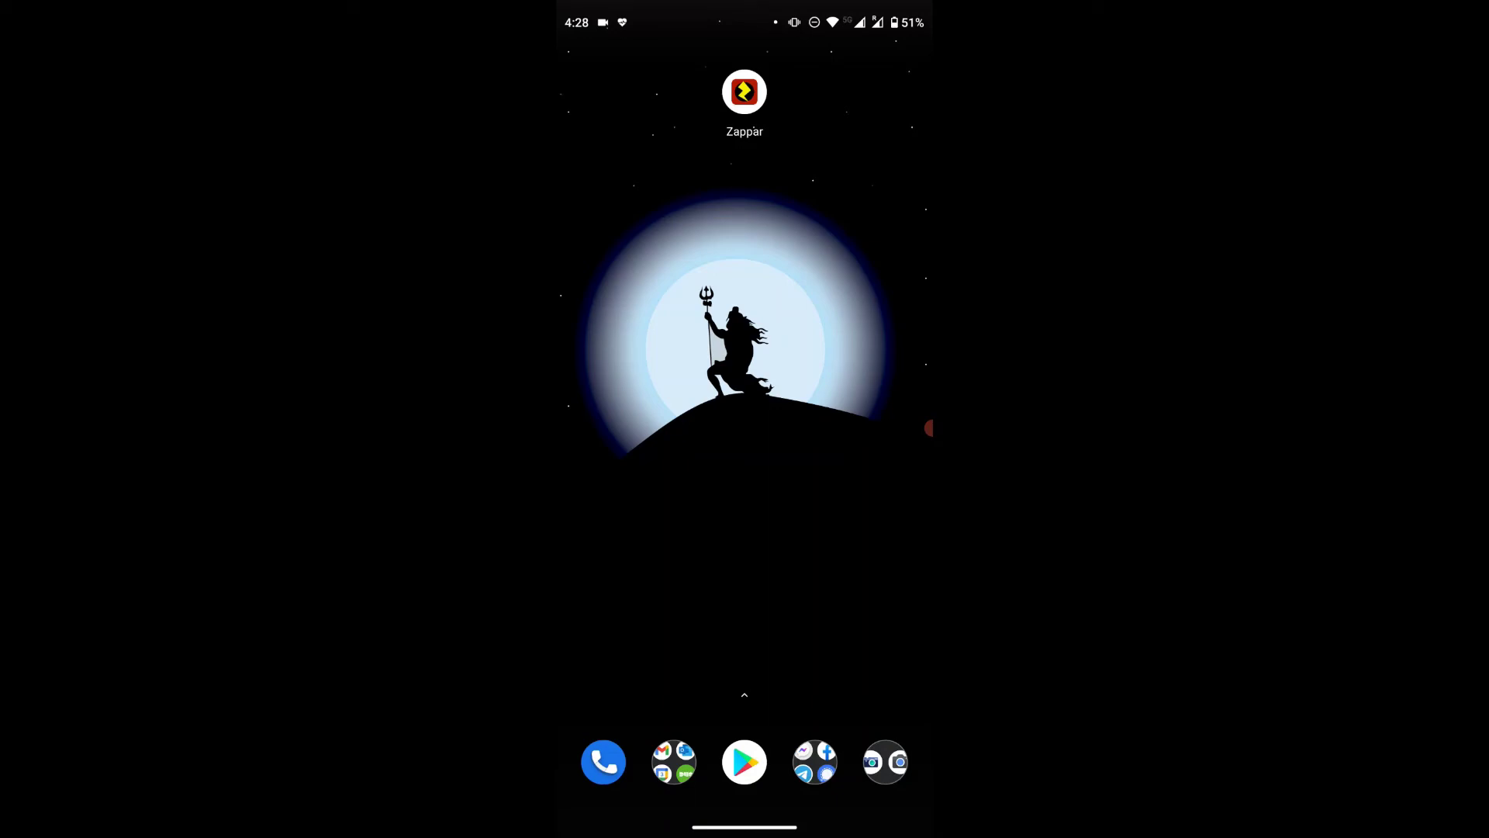
- Open the Zappar app on the phone, place the engine model on the floor in AR and enlarge it
{"action": "left_click", "coordinate": [744, 91]}
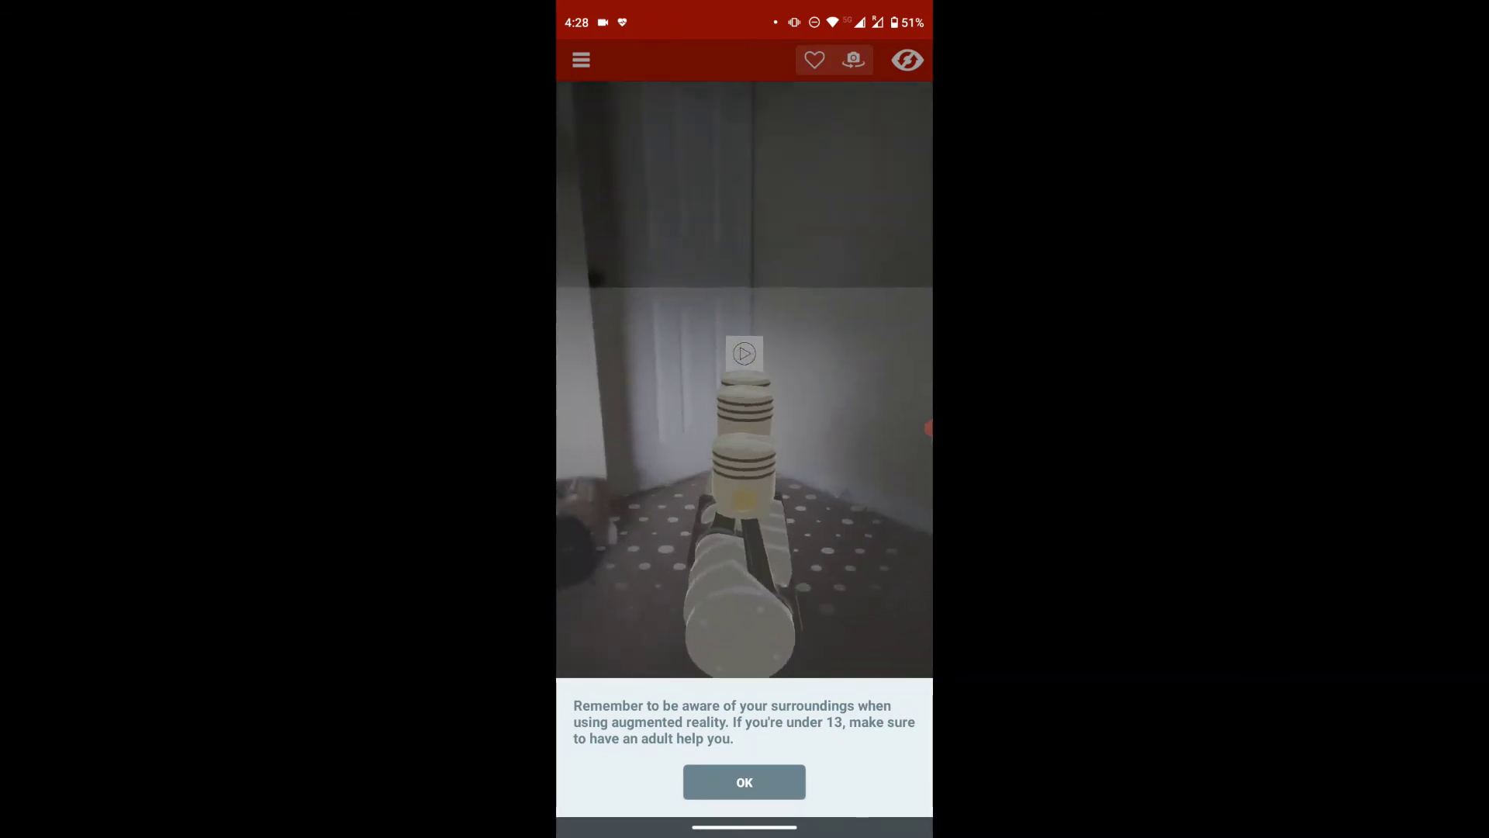
{"action": "left_click", "coordinate": [744, 781]}
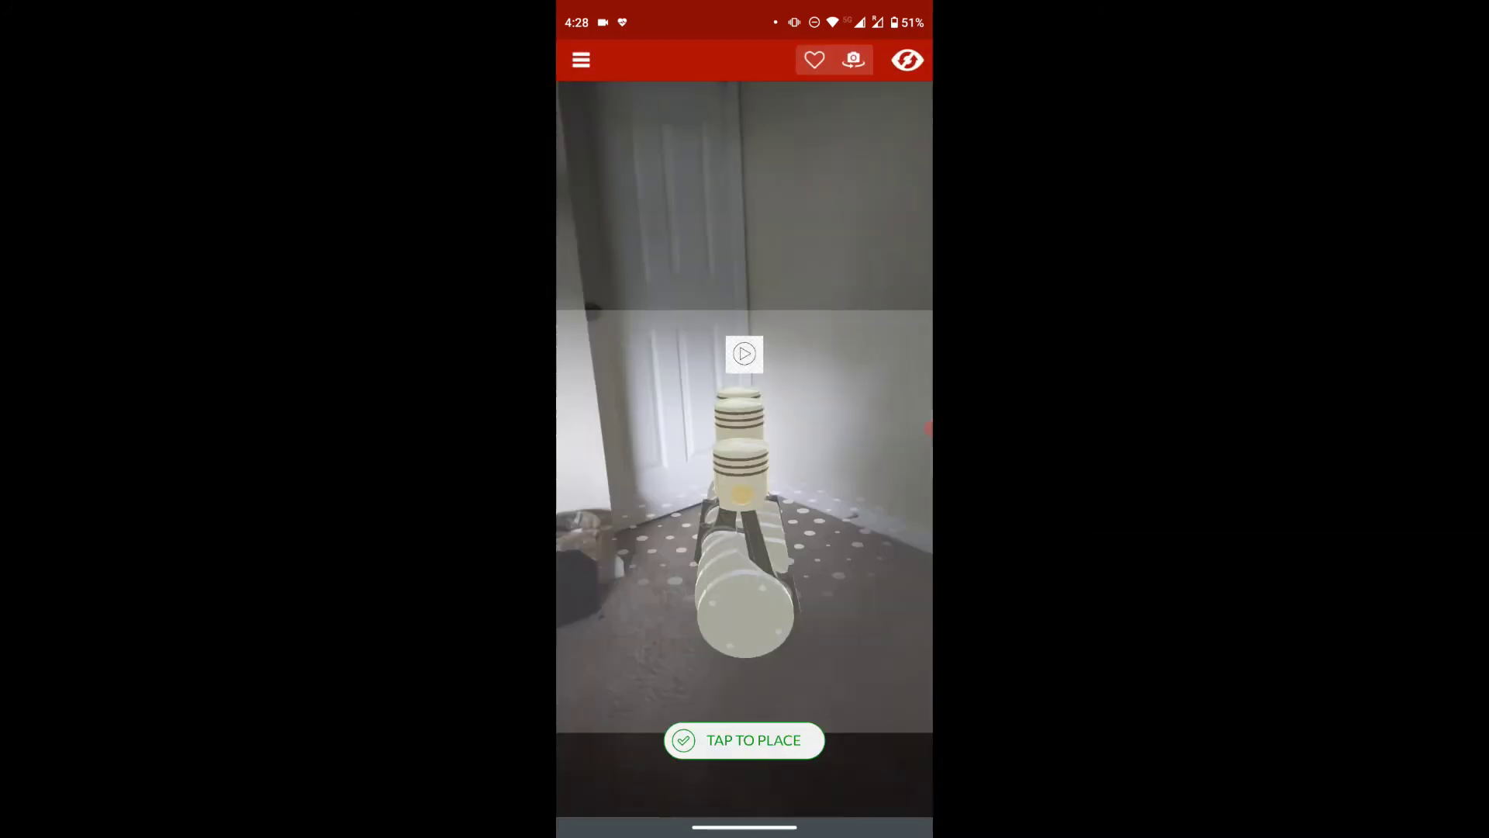
{"action": "left_click", "coordinate": [744, 740]}
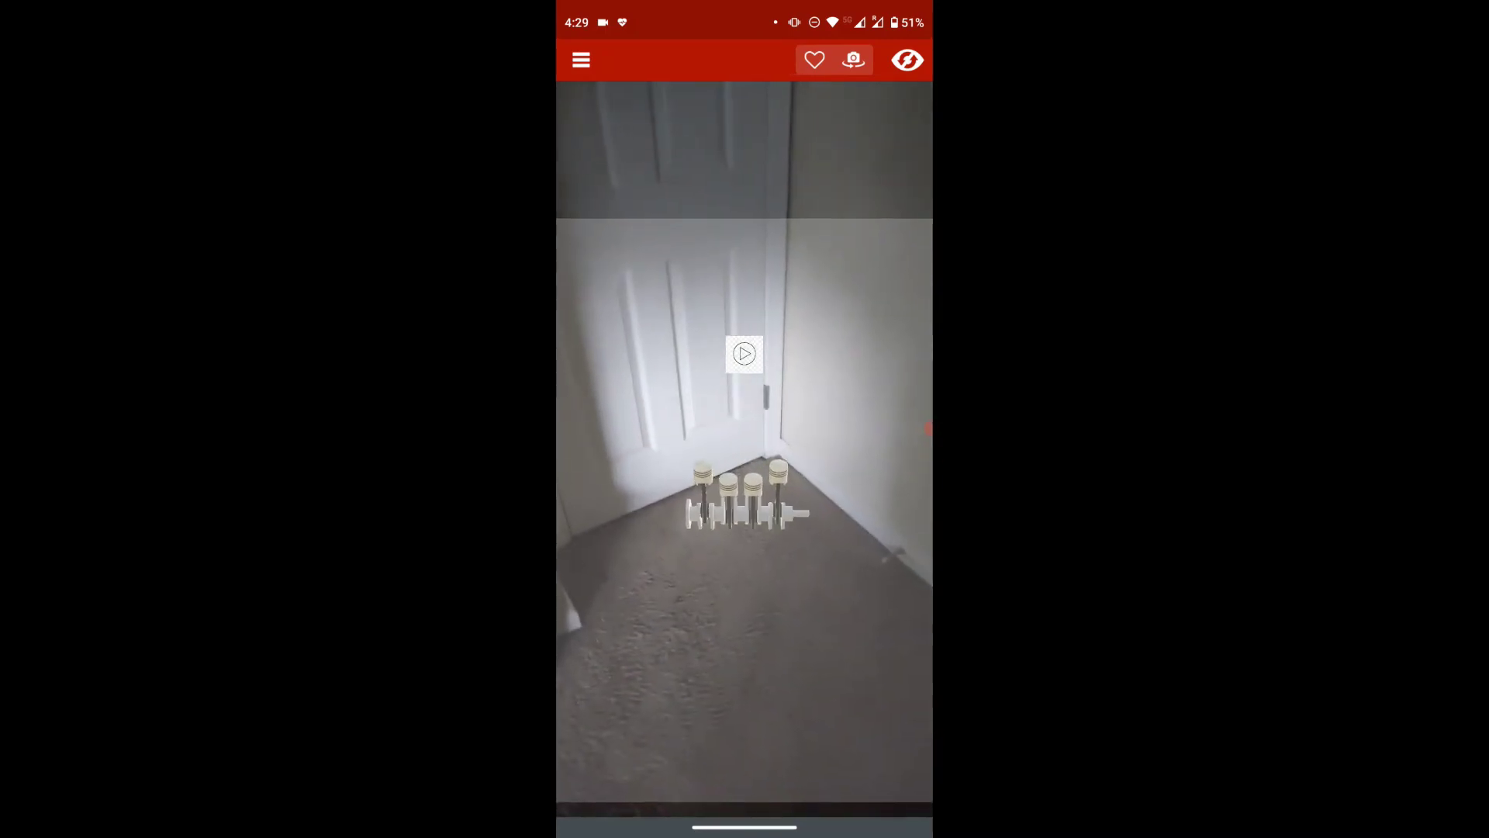
{"action": "scroll", "coordinate": [748, 504], "scroll_direction": "up", "scroll_amount": 5}
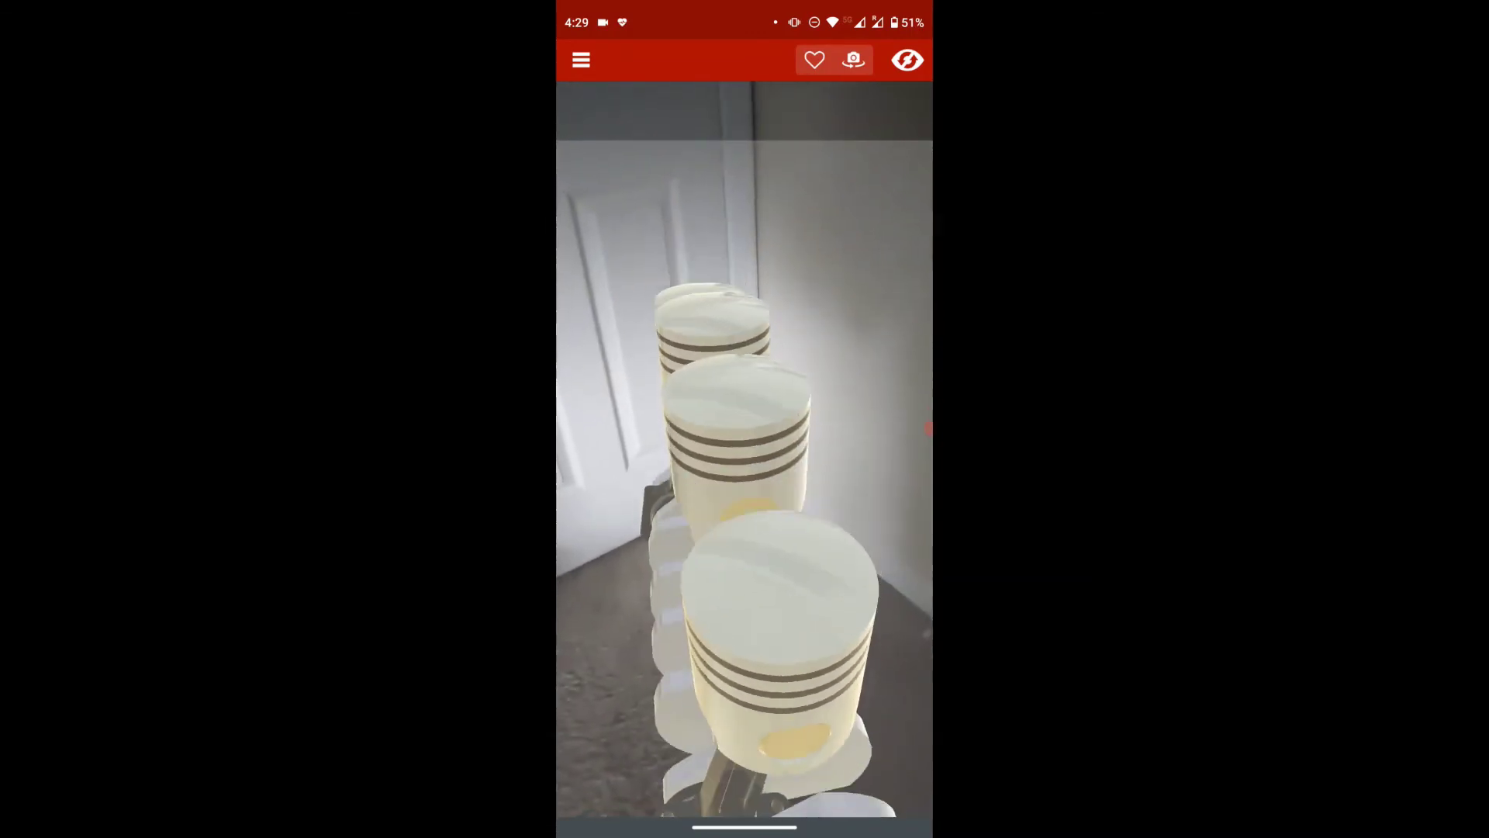
{"action": "left_click", "coordinate": [929, 429]}
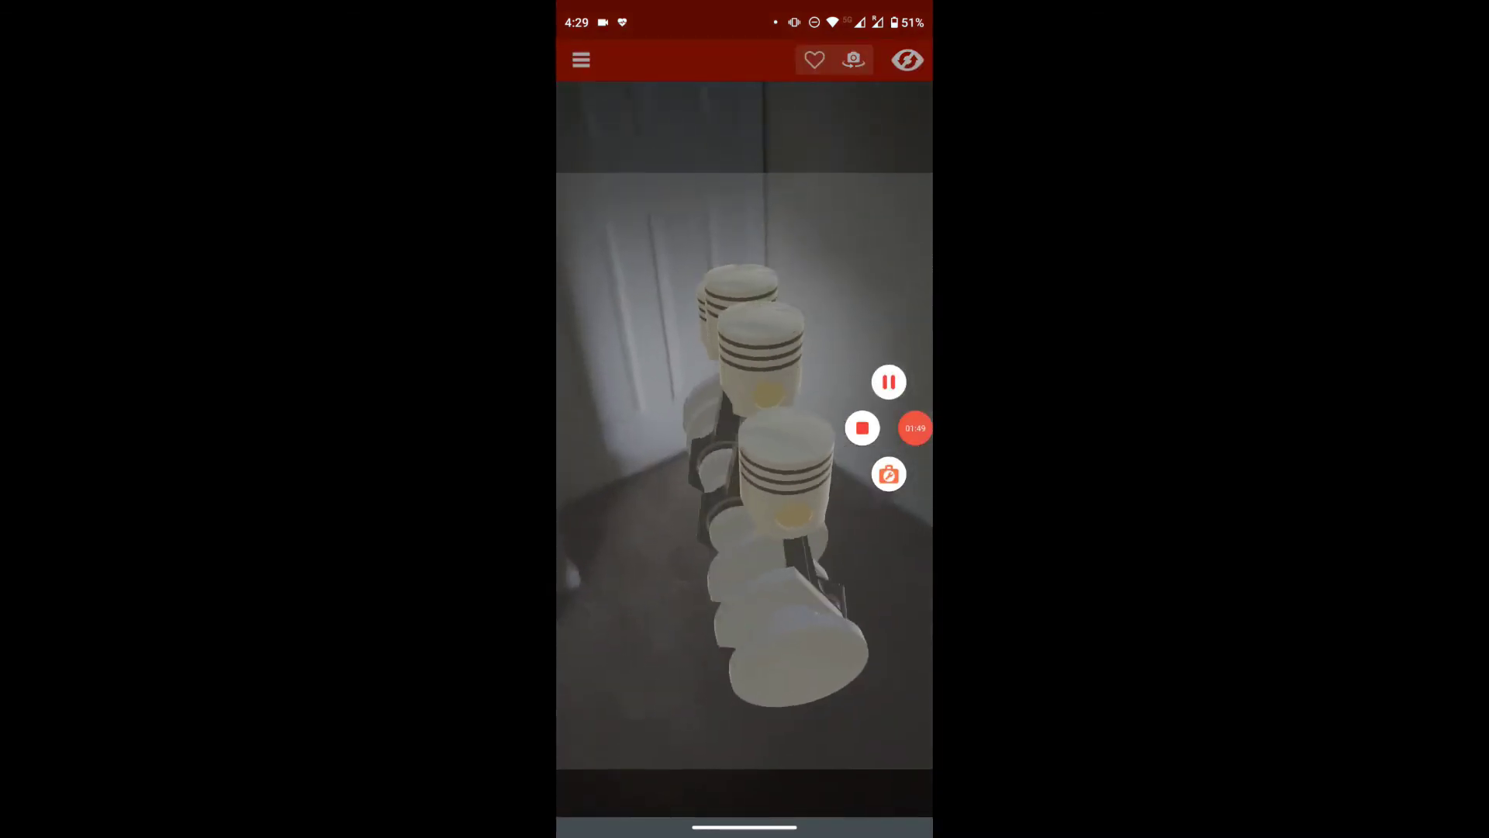